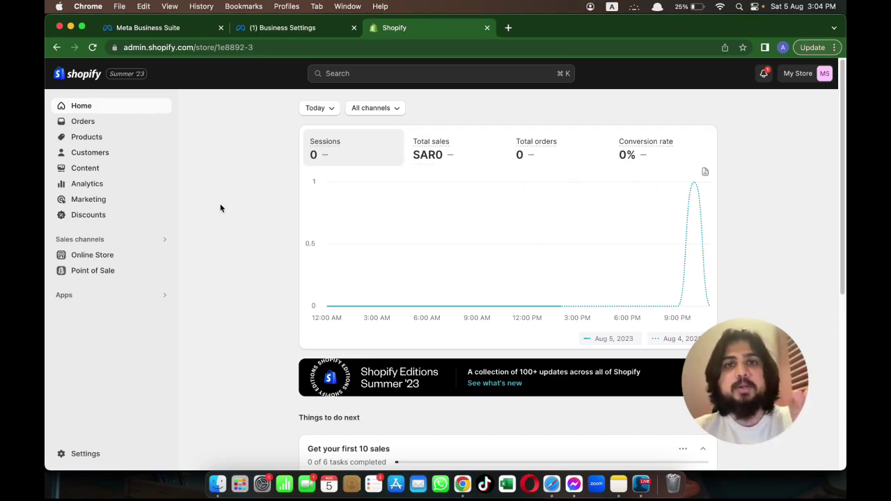
# Step: Open the store settings, then visit the storefront and examine its default myshopify.com web address
pyautogui.click(87, 452)
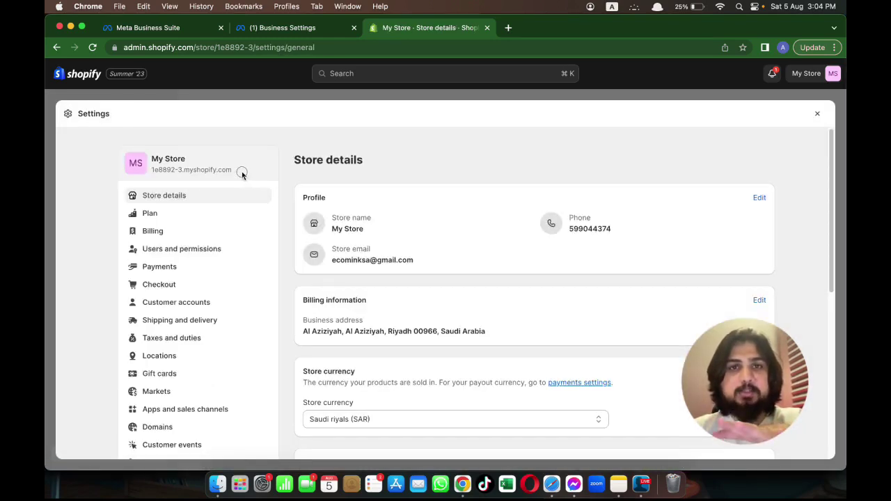
pyautogui.moveTo(238, 174); pyautogui.dragTo(151, 174)
pyautogui.click(181, 173)
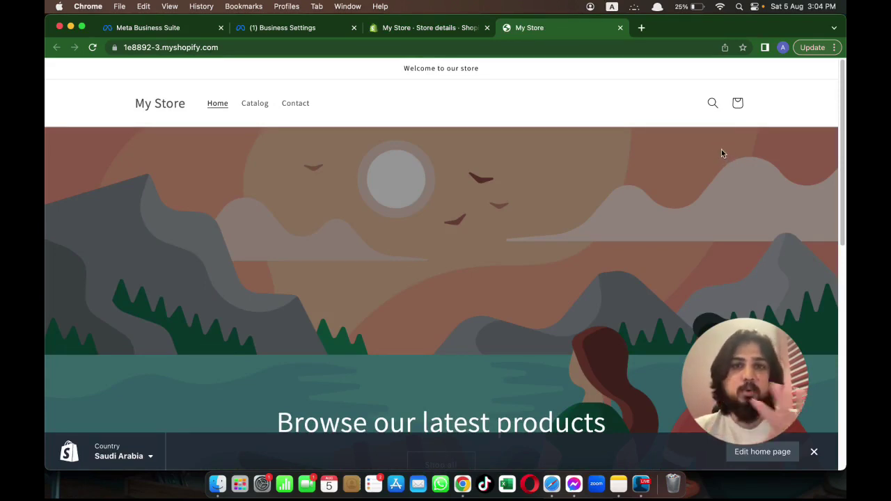
pyautogui.doubleClick(246, 47)
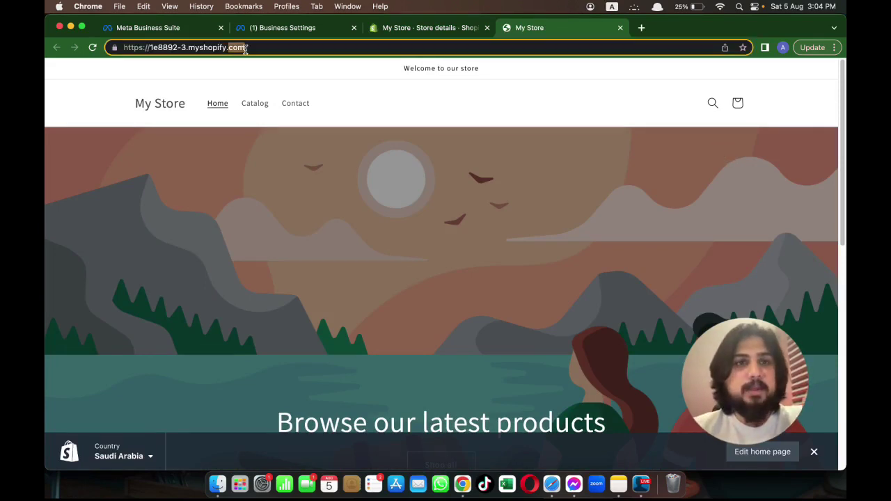
pyautogui.moveTo(246, 47); pyautogui.dragTo(118, 47)
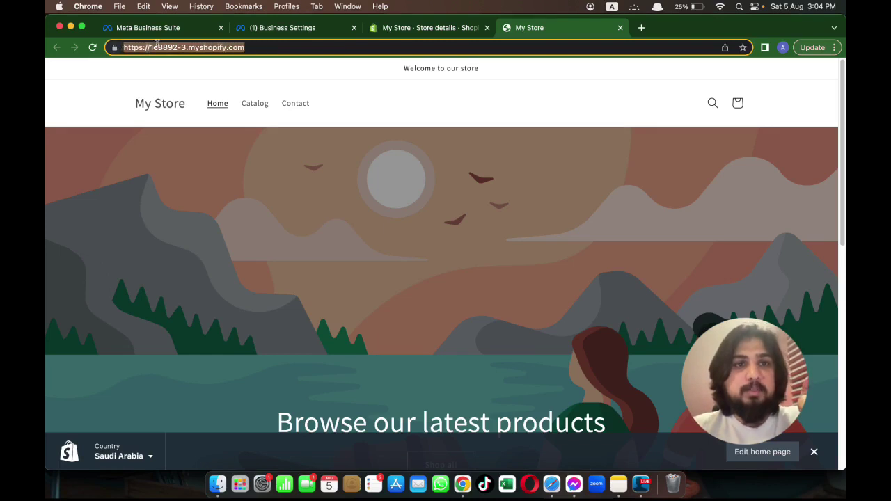
pyautogui.click(248, 48)
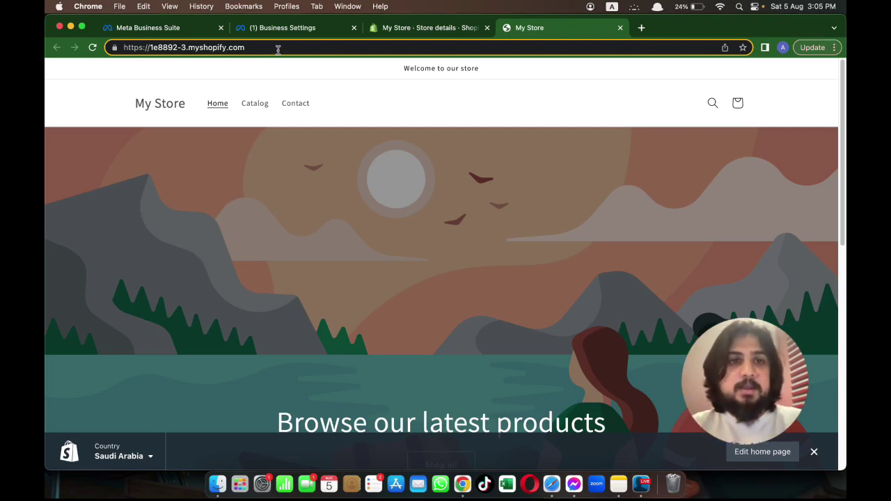
# Step: Return to the store's domain settings and search for sampleshopifywebsite.com as a new domain to buy
pyautogui.click(412, 31)
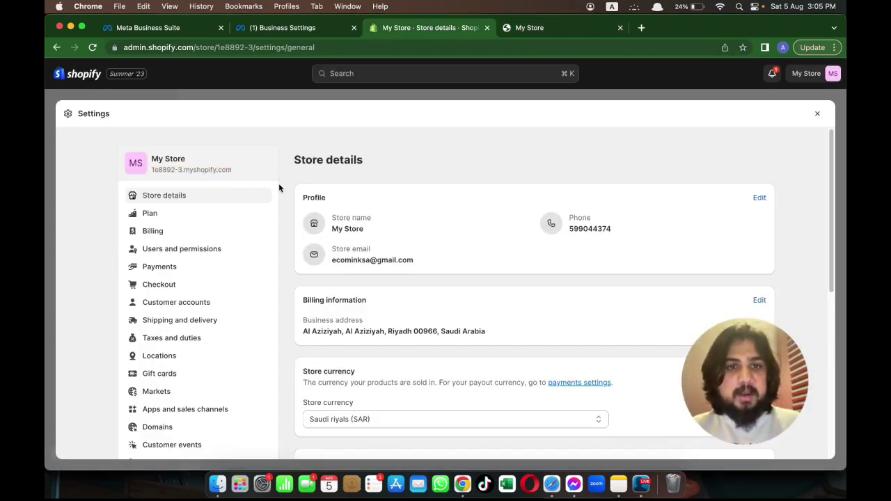
pyautogui.scroll(-5, 279, 185)
pyautogui.click(208, 291)
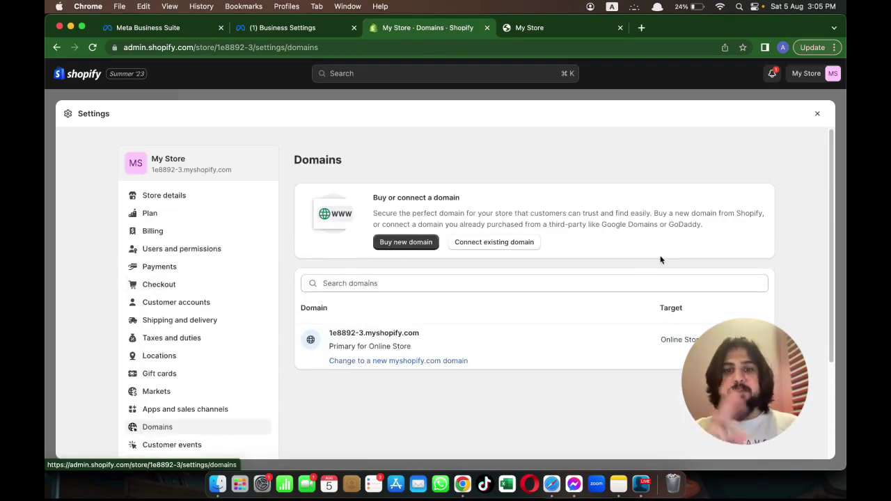
pyautogui.click(432, 247)
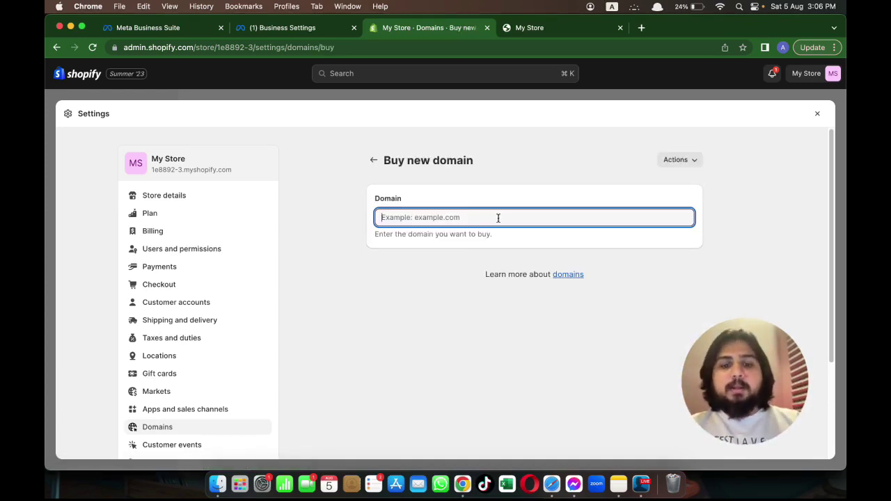
pyautogui.write('sampleshopifywebsite')
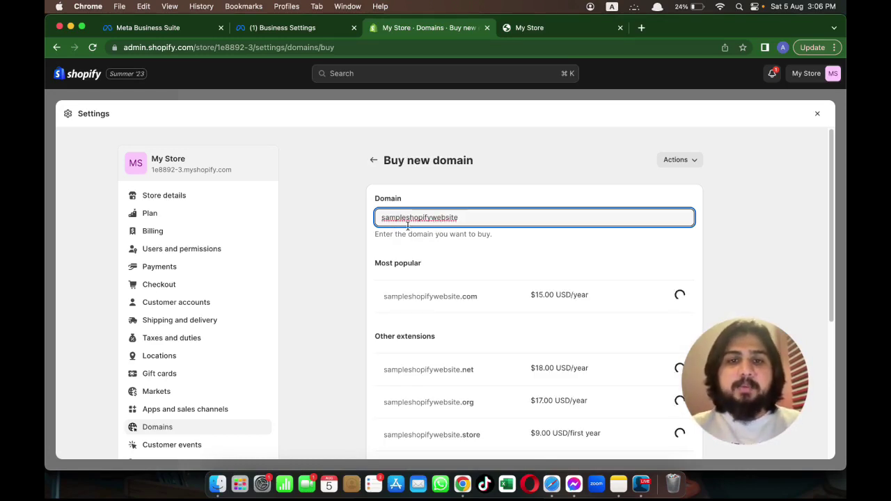
pyautogui.write('.c')
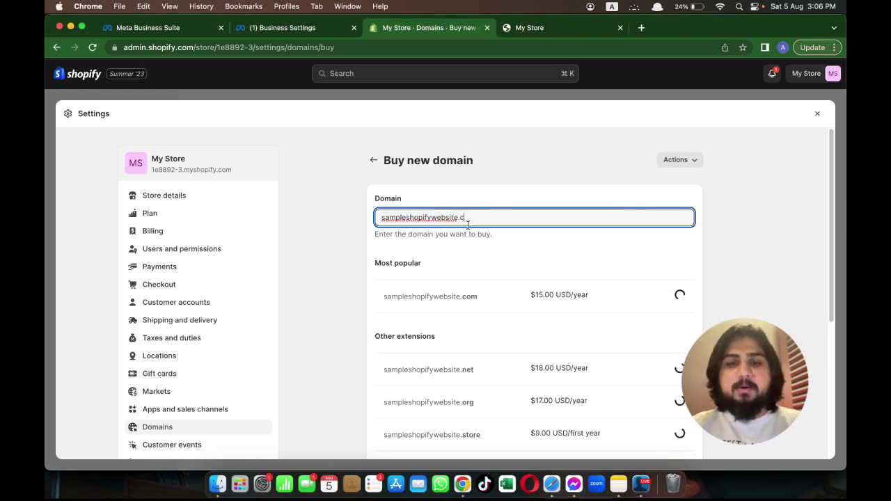
pyautogui.write('om')
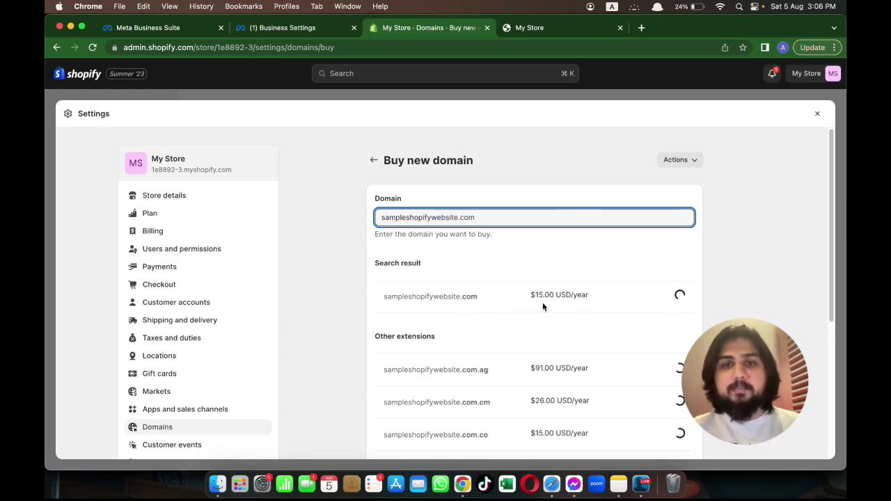
# Step: Search Google for godaddy in a new browser tab and open the GoDaddy website
pyautogui.click(641, 27)
pyautogui.write('go')
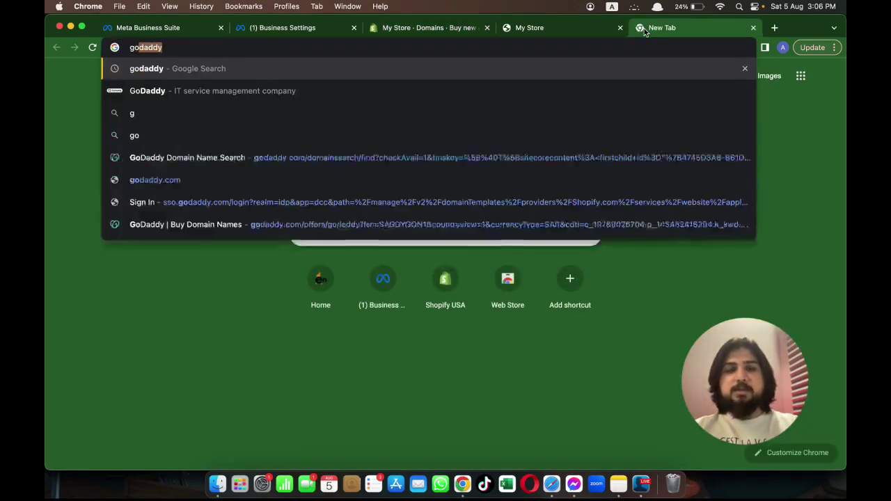
pyautogui.press('Return')
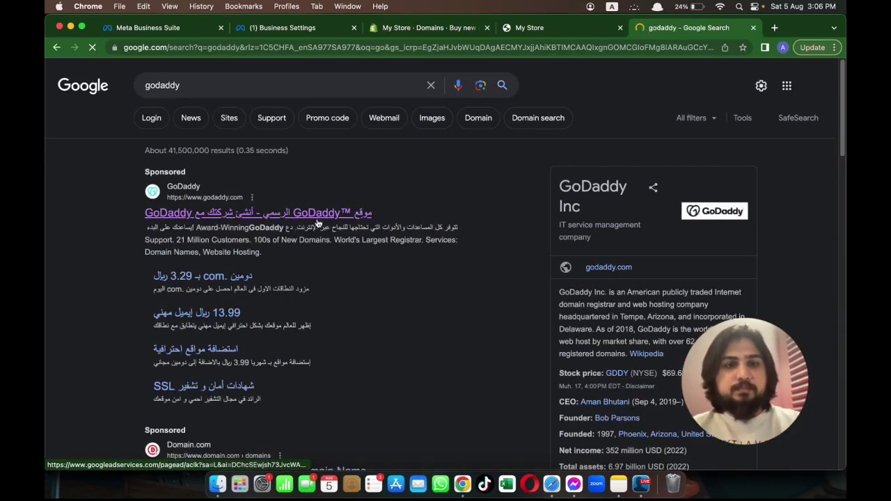
pyautogui.click(317, 222)
# Step: Dismiss the chat pop-up and switch the GoDaddy site's region and language to an English version
pyautogui.scroll(-15, 549, 272)
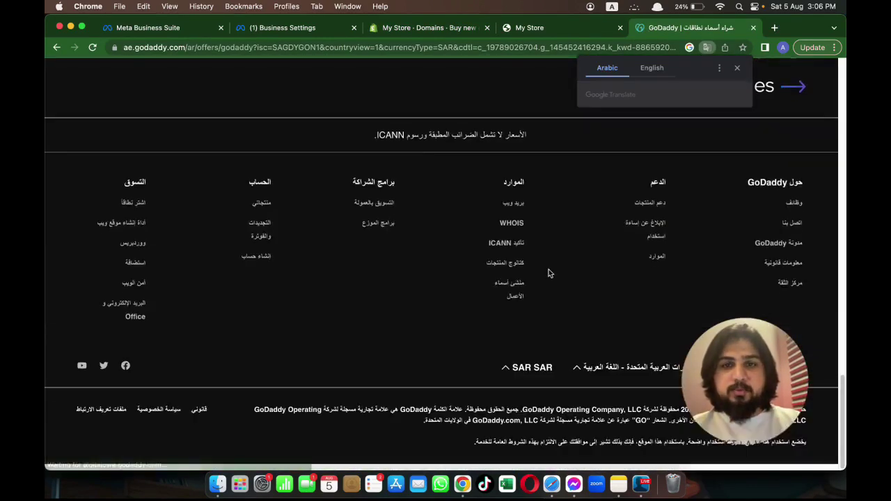
pyautogui.scroll(3, 548, 273)
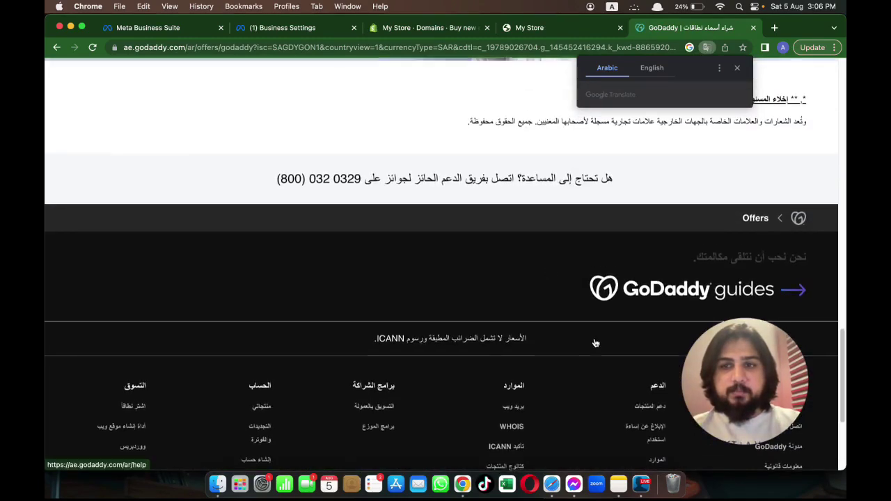
pyautogui.scroll(-3, 595, 342)
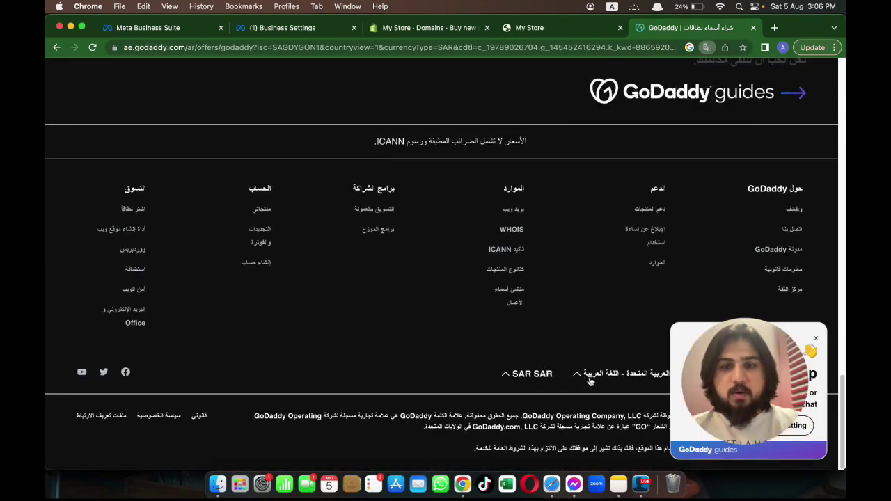
pyautogui.click(620, 374)
pyautogui.click(816, 340)
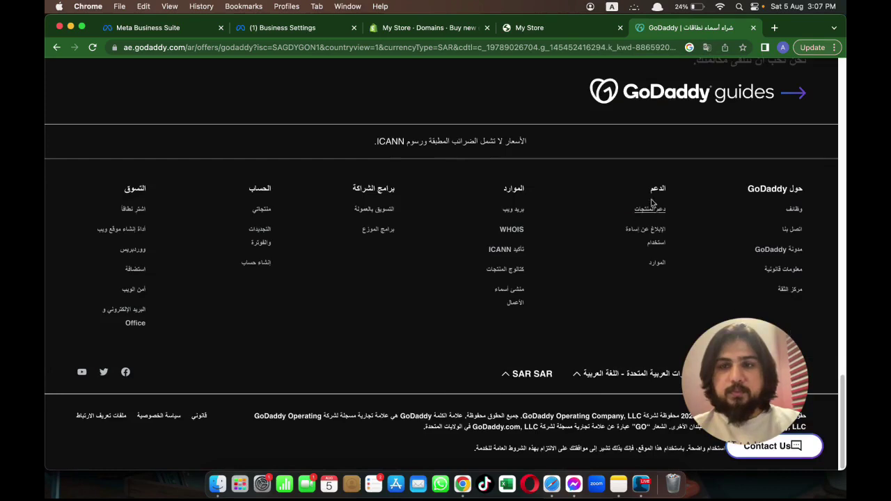
pyautogui.click(619, 374)
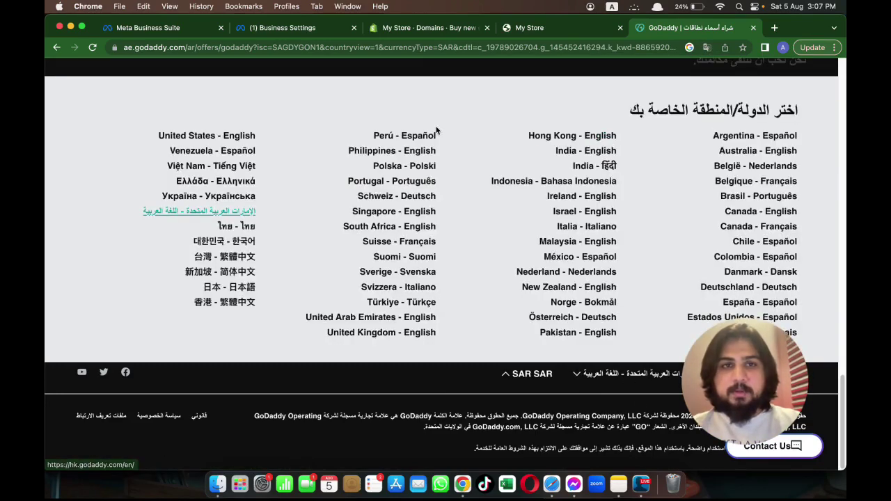
pyautogui.click(404, 196)
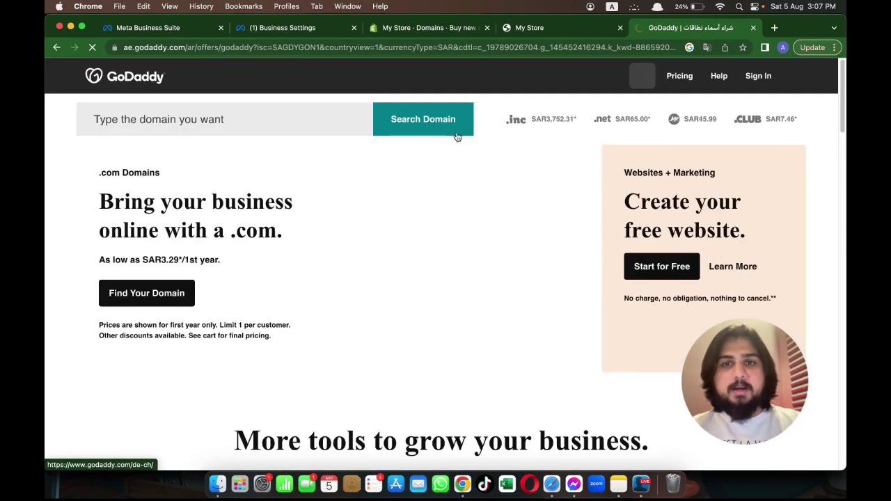
# Step: Search GoDaddy for the domain sampleshopifywebsite.com to compare its price
pyautogui.click(270, 121)
pyautogui.write('sampleshopifywebsite')
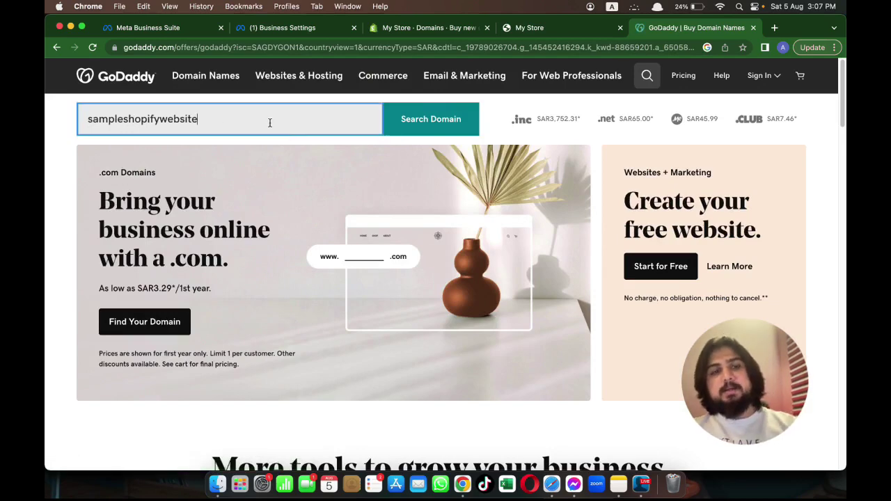
pyautogui.write('.com')
pyautogui.press('Return')
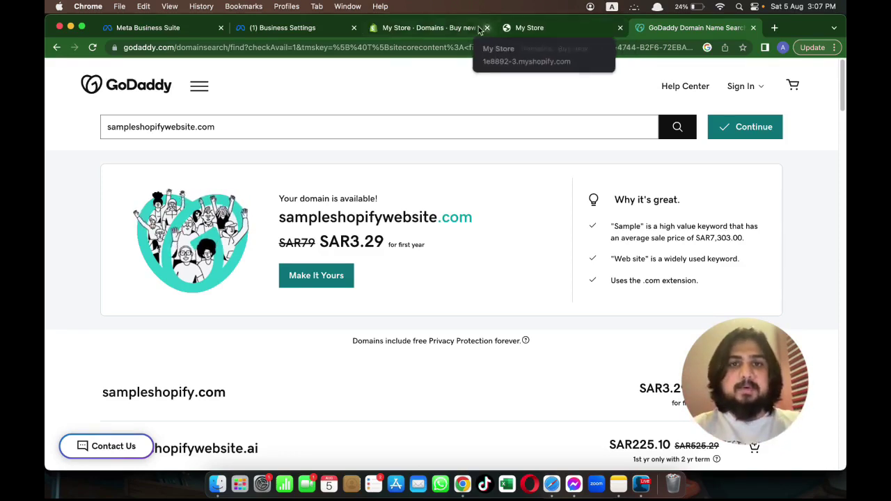
# Step: Switch back to the Shopify admin, leave the domain purchase page and start connecting an existing domain
pyautogui.hotkey('ctrl', 'shift', 'Tab')
pyautogui.hotkey('ctrl', 'shift', 'Tab')
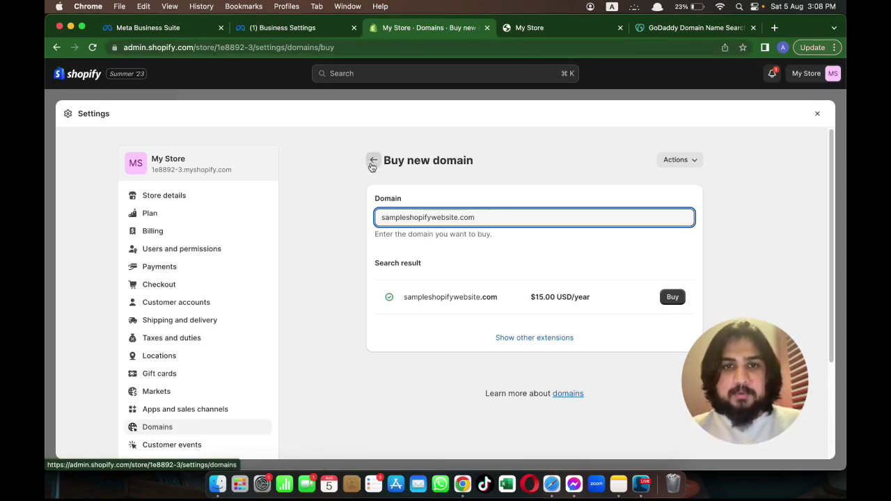
pyautogui.click(373, 161)
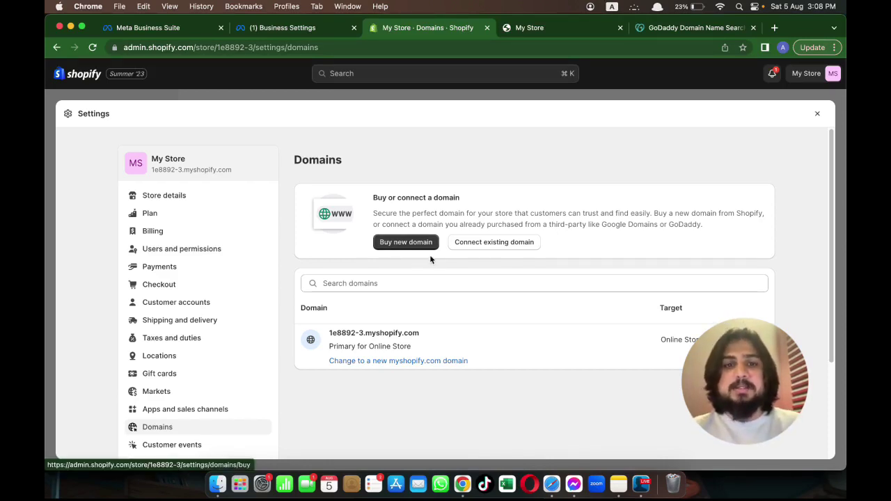
pyautogui.click(499, 245)
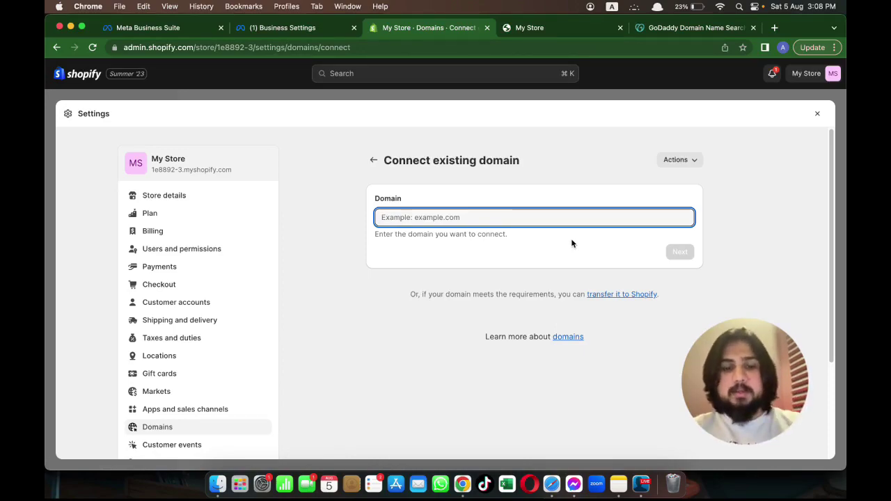
# Step: Switch to the other browser window with the GoDaddy products list and copy the domain name noontools.net
pyautogui.hotkey('ctrl', 'Up')
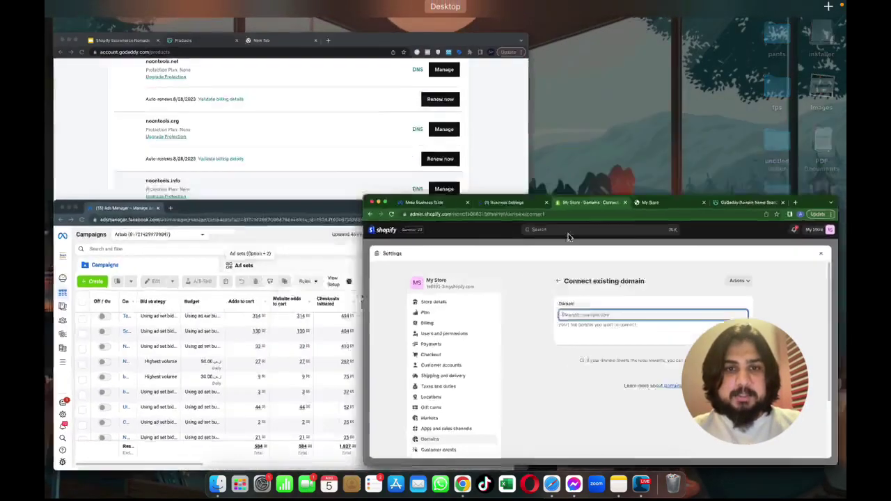
pyautogui.click(372, 188)
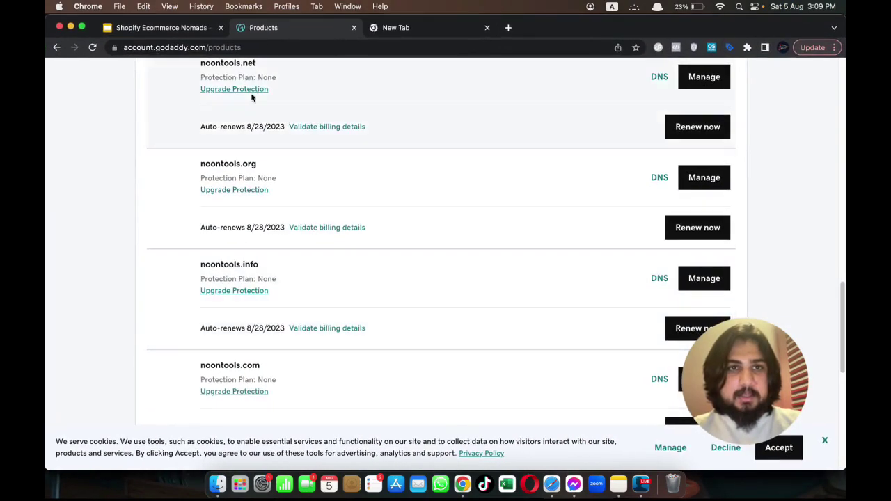
pyautogui.doubleClick(245, 63)
pyautogui.press('super+c')
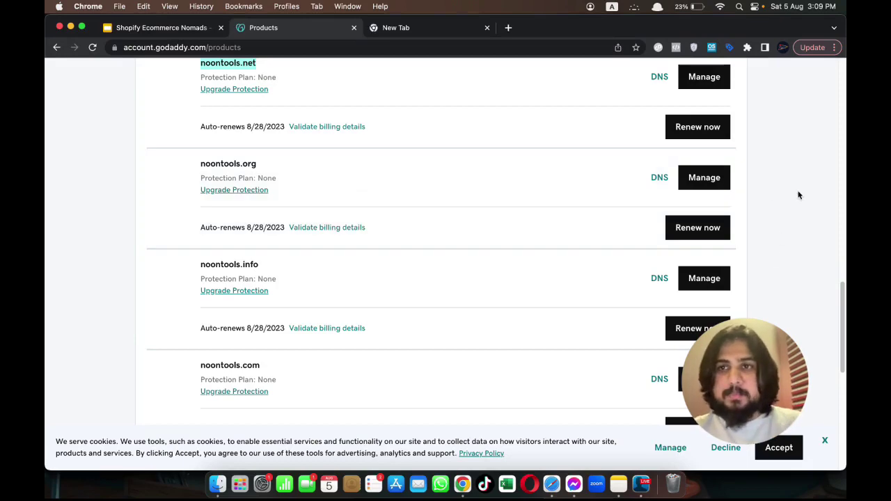
# Step: Back in Shopify, enter noontools.net as the existing domain and choose to connect it manually
pyautogui.hotkey('ctrl', 'Up')
pyautogui.click(400, 328)
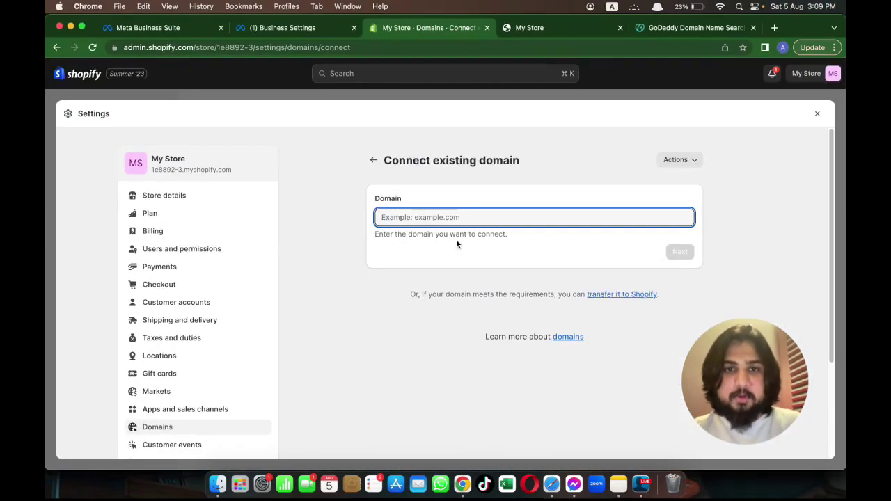
pyautogui.press('super+v')
pyautogui.press('Return')
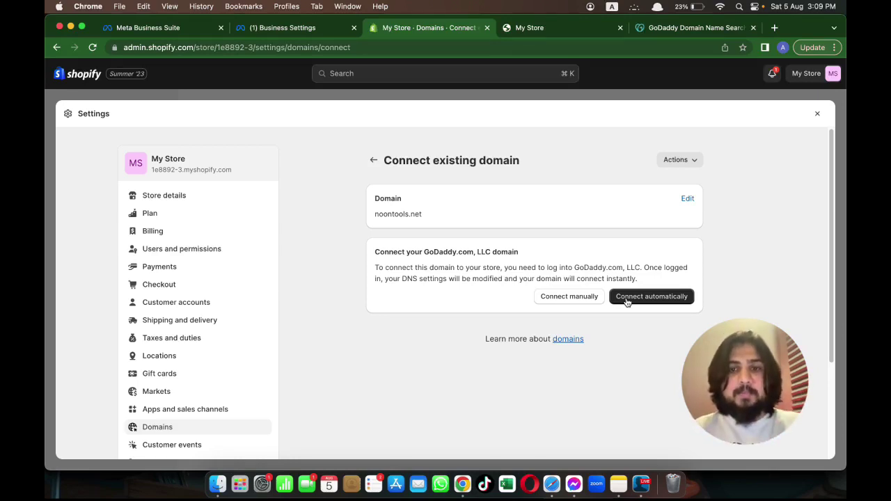
pyautogui.click(586, 299)
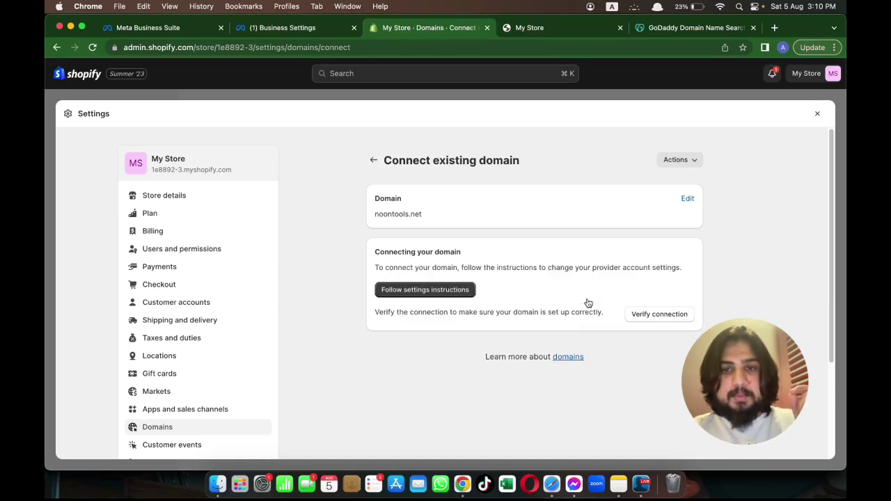
# Step: Open Shopify's instructions for connecting the domain and go to the help article on connecting a third-party domain manually
pyautogui.click(460, 293)
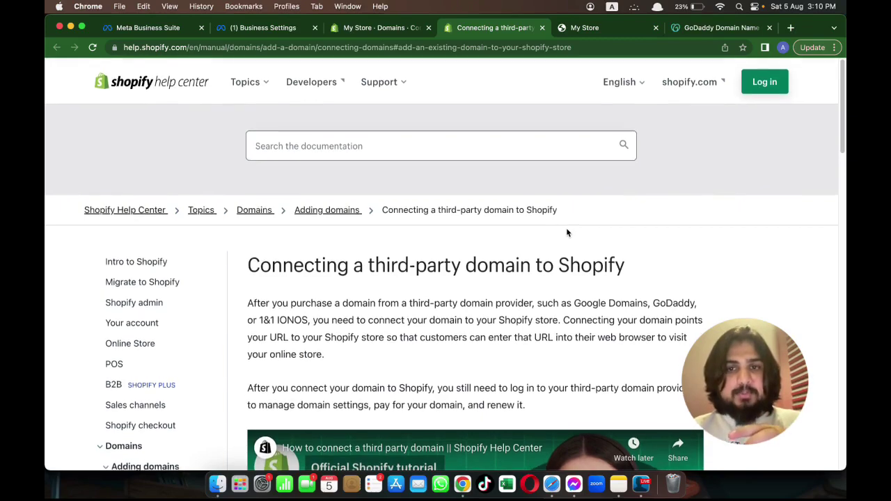
pyautogui.scroll(-5, 567, 234)
pyautogui.scroll(-4, 567, 232)
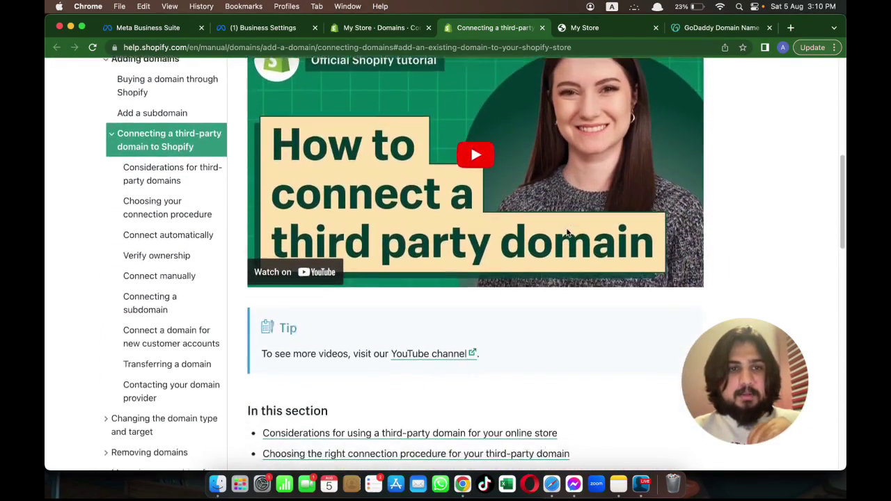
pyautogui.scroll(2, 566, 232)
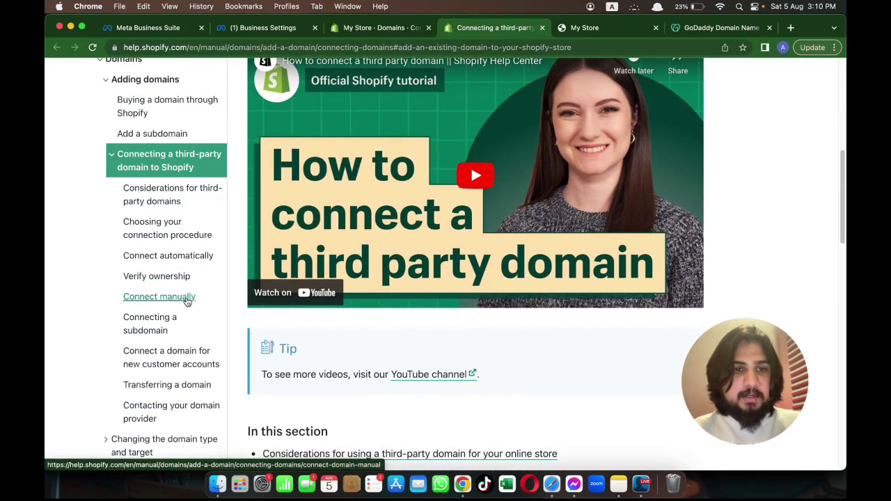
pyautogui.scroll(-3, 584, 289)
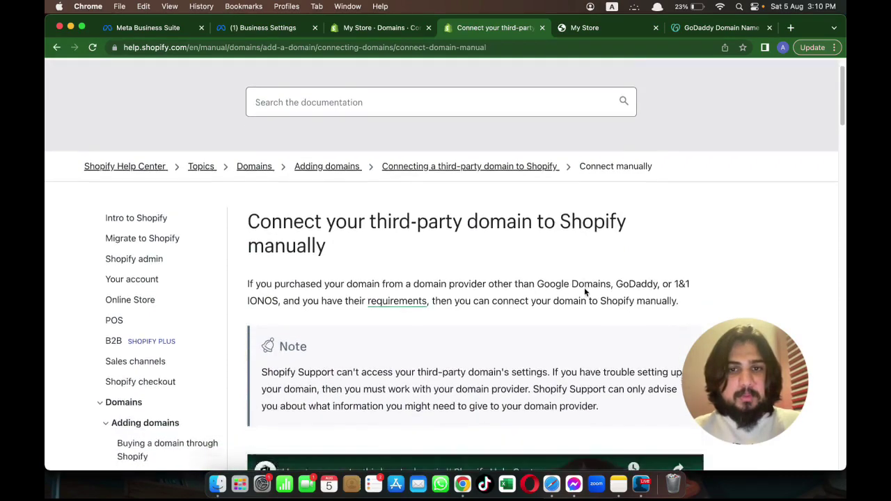
# Step: Examine the article's "Before you begin" requirements, especially the Shopify IP address and the www CNAME record
pyautogui.scroll(-10, 584, 292)
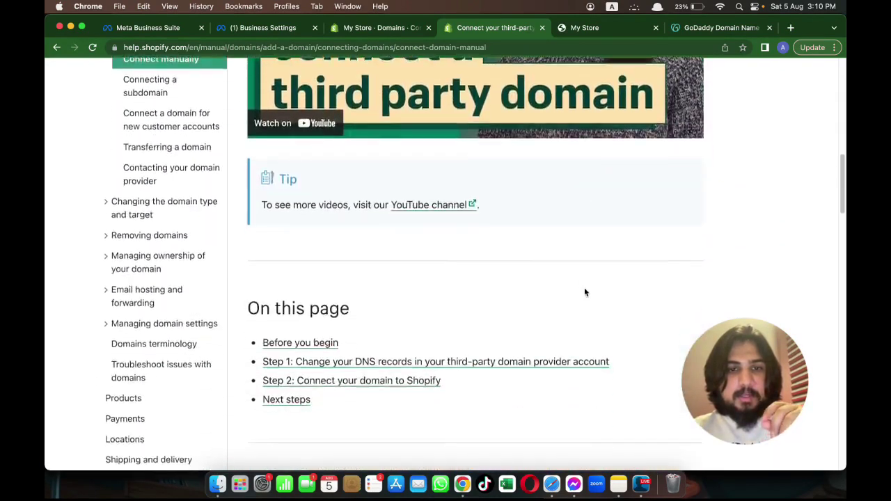
pyautogui.scroll(-5, 585, 292)
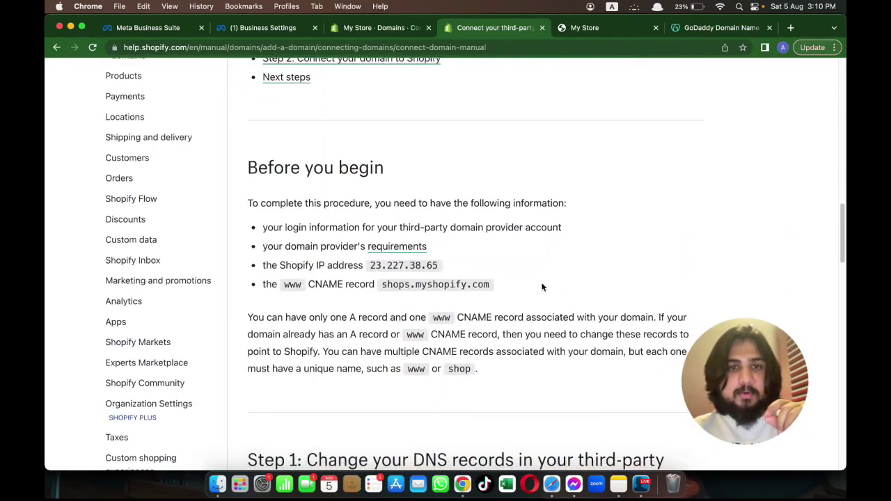
pyautogui.moveTo(247, 162); pyautogui.dragTo(499, 285)
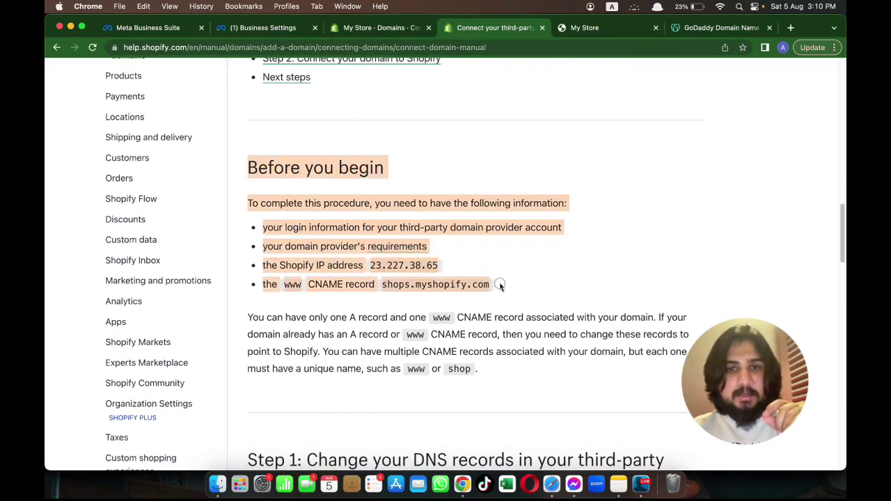
pyautogui.click(512, 285)
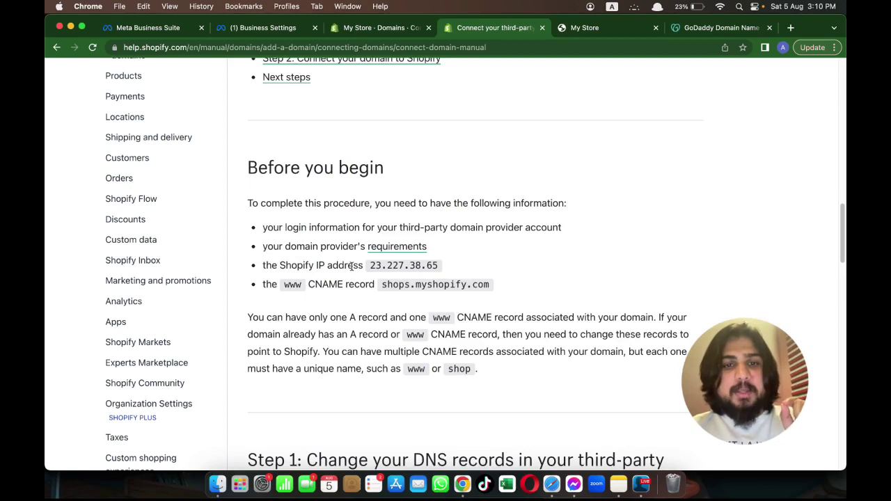
pyautogui.doubleClick(401, 268)
pyautogui.tripleClick(423, 285)
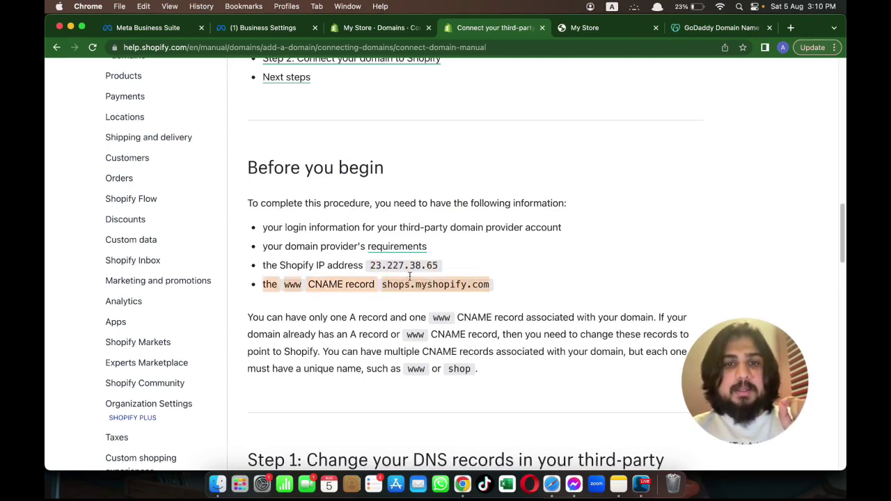
pyautogui.click(408, 275)
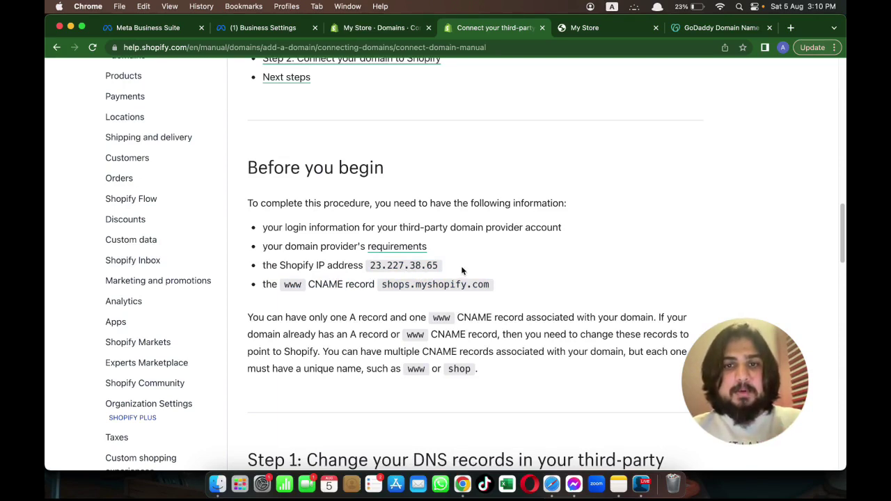
pyautogui.doubleClick(418, 265)
pyautogui.click(331, 283)
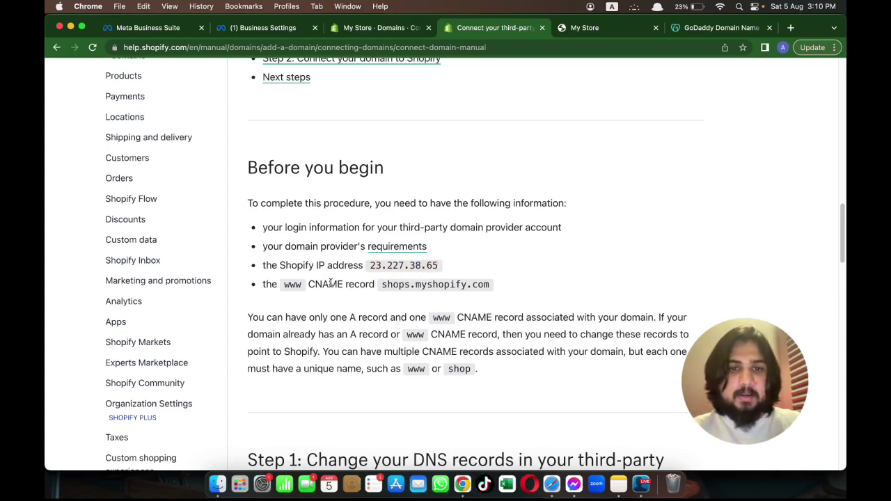
# Step: Copy the Shopify IP address 23.227.38.65, switch to the GoDaddy window and open the DNS settings of noontools.net
pyautogui.doubleClick(402, 266)
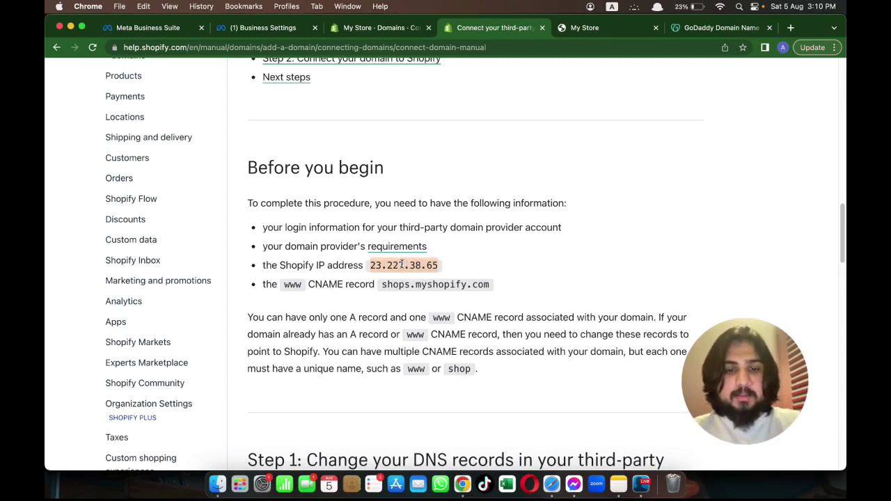
pyautogui.press('super+c')
pyautogui.hotkey('ctrl', 'Up')
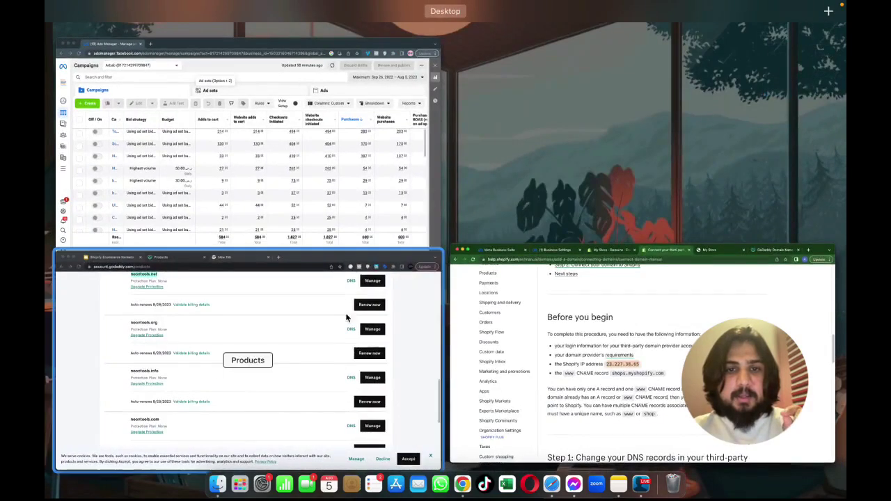
pyautogui.click(310, 337)
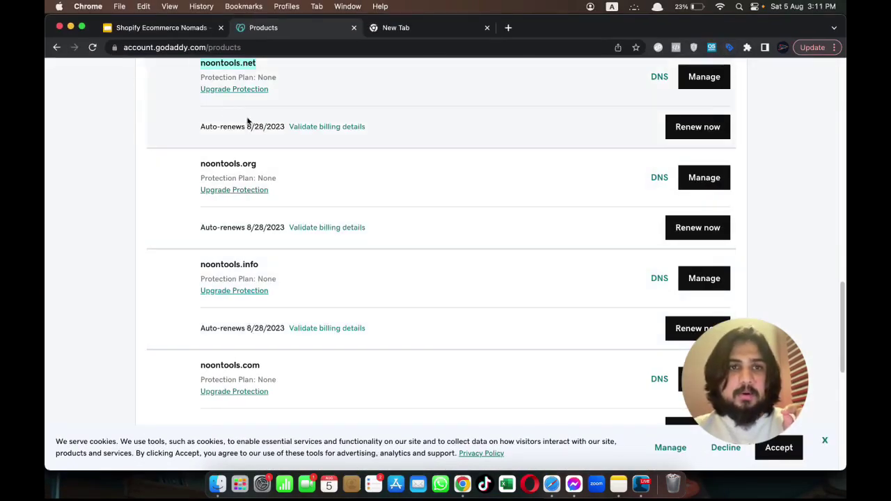
pyautogui.click(247, 64)
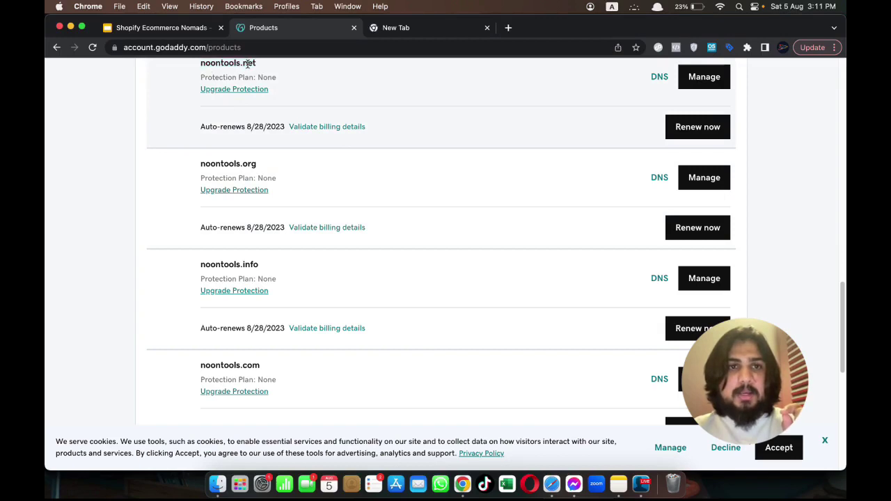
pyautogui.click(659, 78)
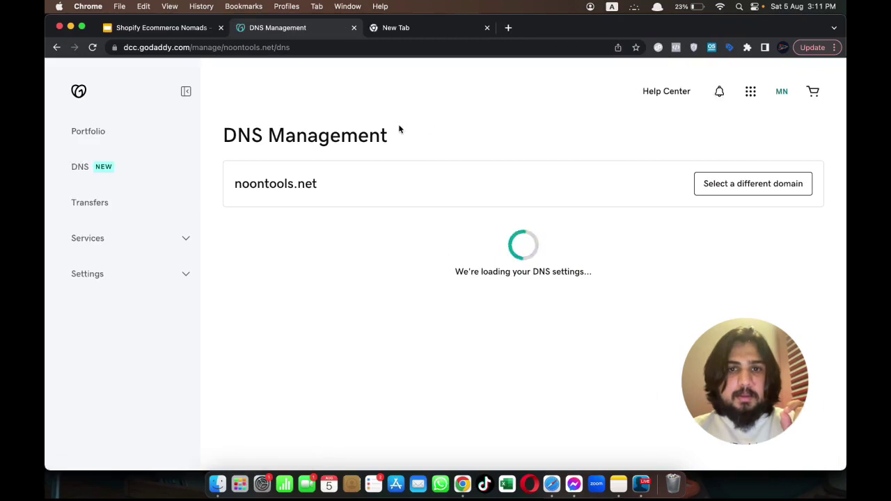
# Step: Delete the parked A record named @ from the DNS records of noontools.net
pyautogui.scroll(-3, 526, 179)
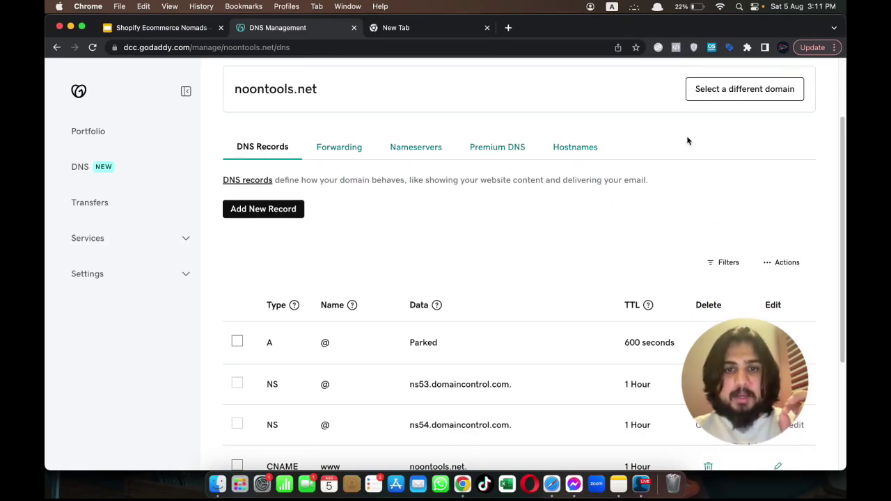
pyautogui.scroll(-1, 552, 190)
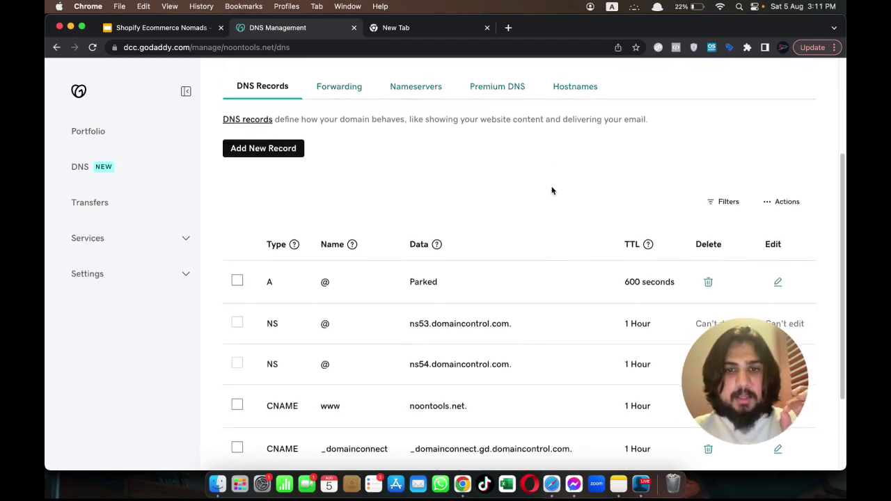
pyautogui.scroll(-1, 551, 190)
pyautogui.scroll(1, 551, 190)
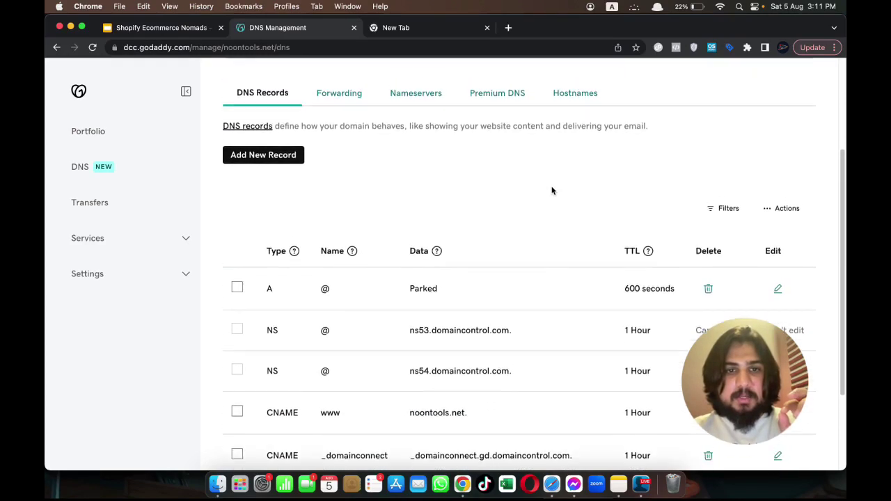
pyautogui.click(236, 289)
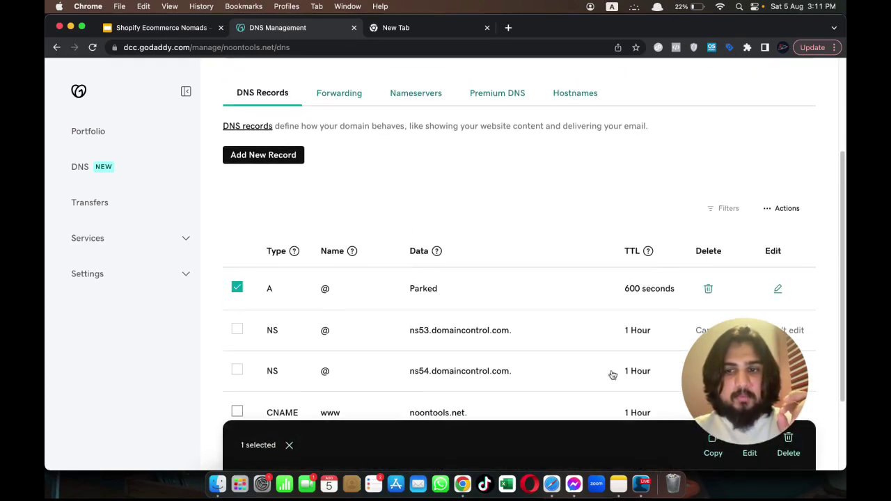
pyautogui.click(785, 448)
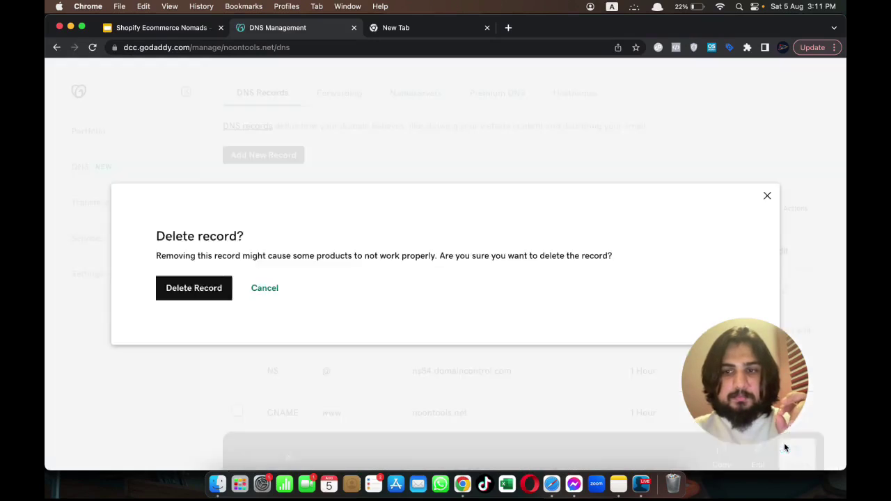
pyautogui.click(209, 293)
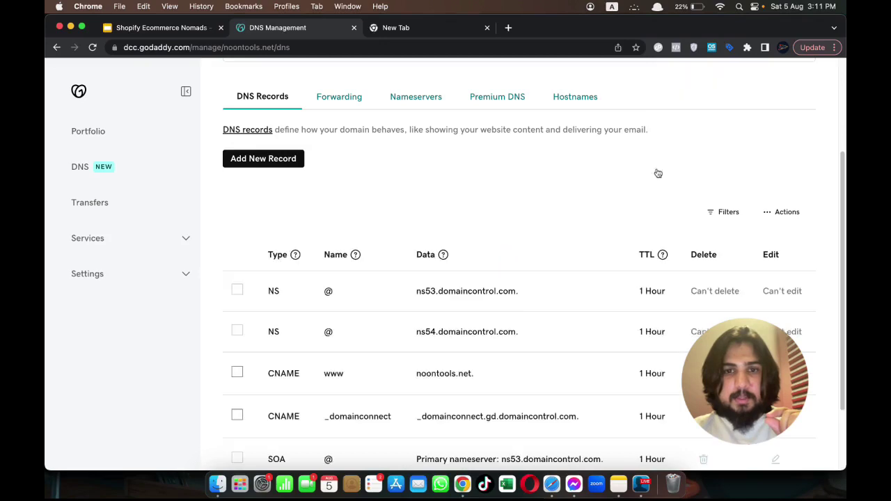
# Step: Add and save a new A record with name @ and value 23.227.38.65, then dismiss the notification
pyautogui.scroll(-2, 505, 311)
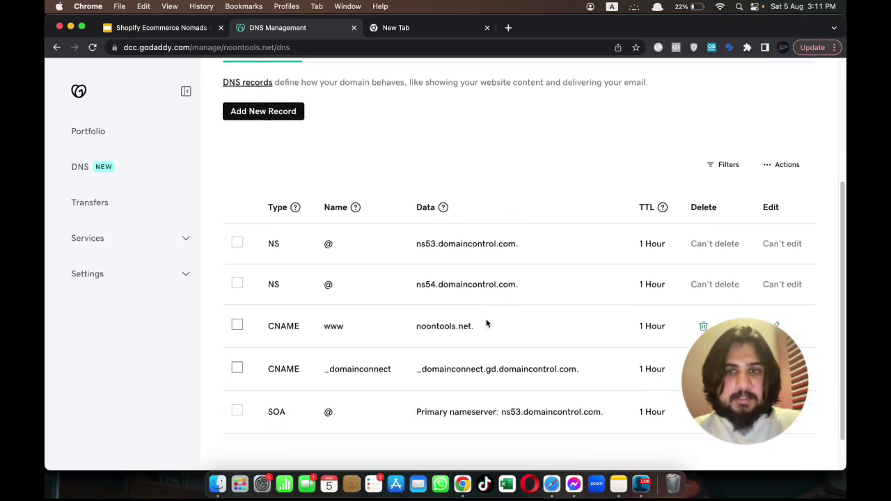
pyautogui.scroll(2, 483, 341)
pyautogui.scroll(2, 483, 336)
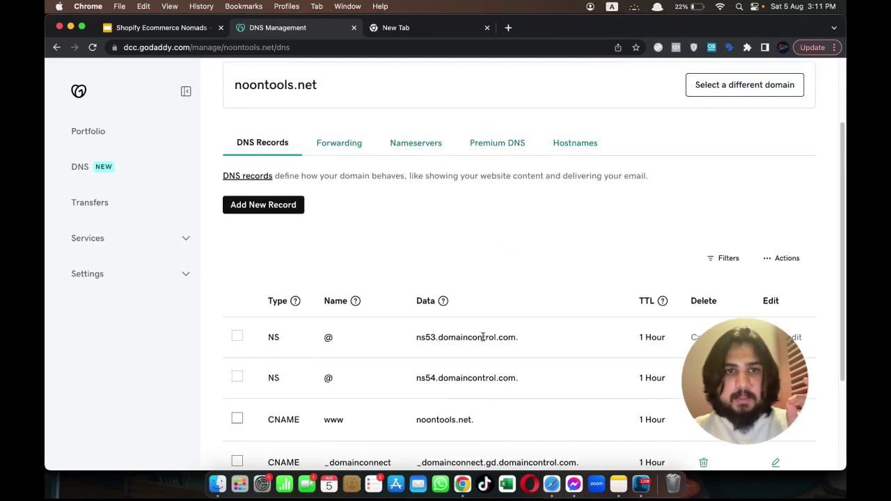
pyautogui.click(268, 205)
pyautogui.click(299, 275)
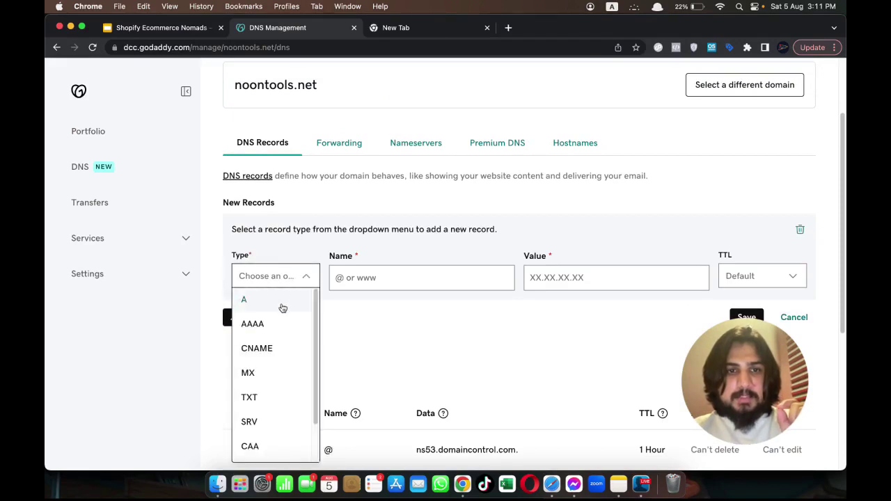
pyautogui.click(282, 301)
pyautogui.click(348, 295)
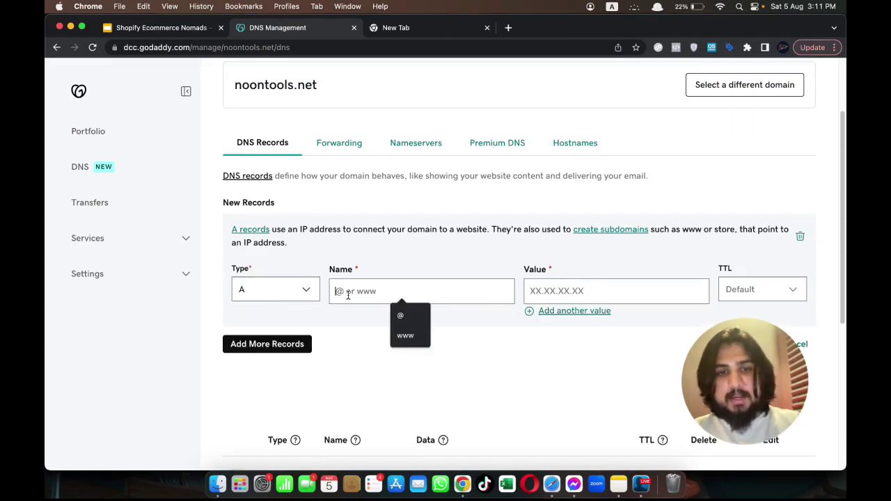
pyautogui.write('@')
pyautogui.click(542, 293)
pyautogui.write('23.227.38.65')
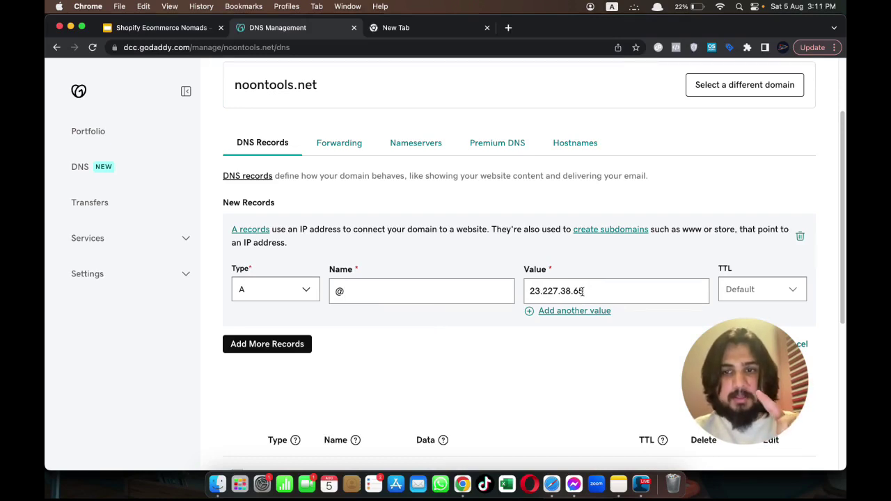
pyautogui.press('Return')
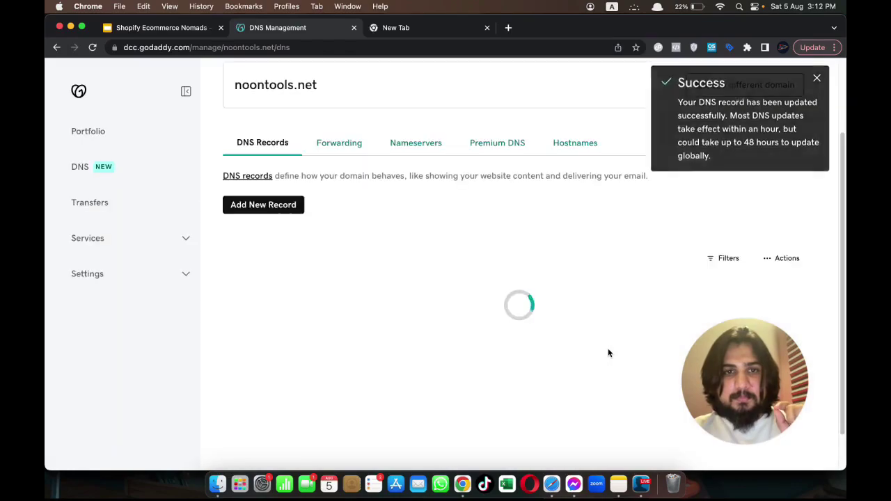
pyautogui.click(816, 82)
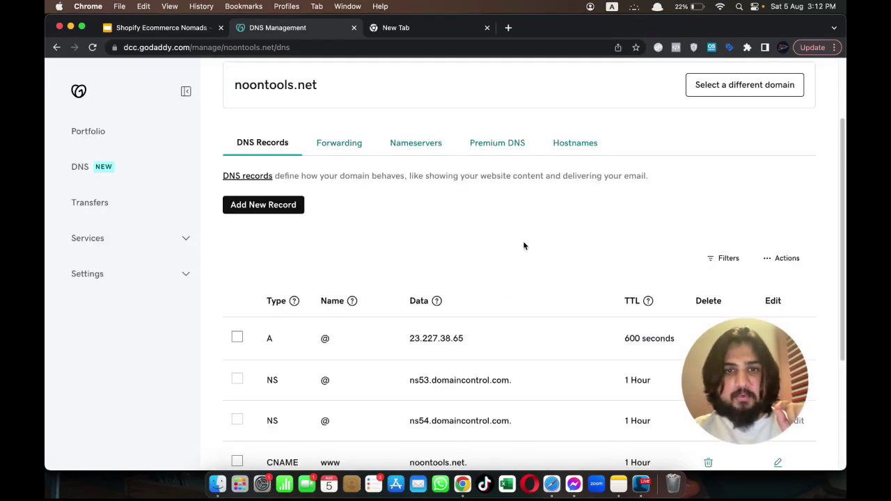
# Step: Copy the CNAME value shops.myshopify.com from the Shopify help article and return to the GoDaddy DNS records of noontools.net
pyautogui.hotkey('ctrl', 'Up')
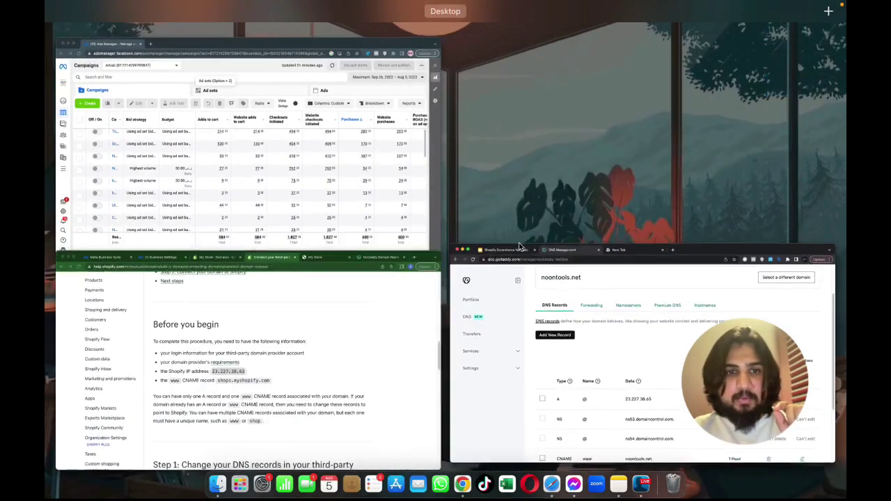
pyautogui.click(342, 340)
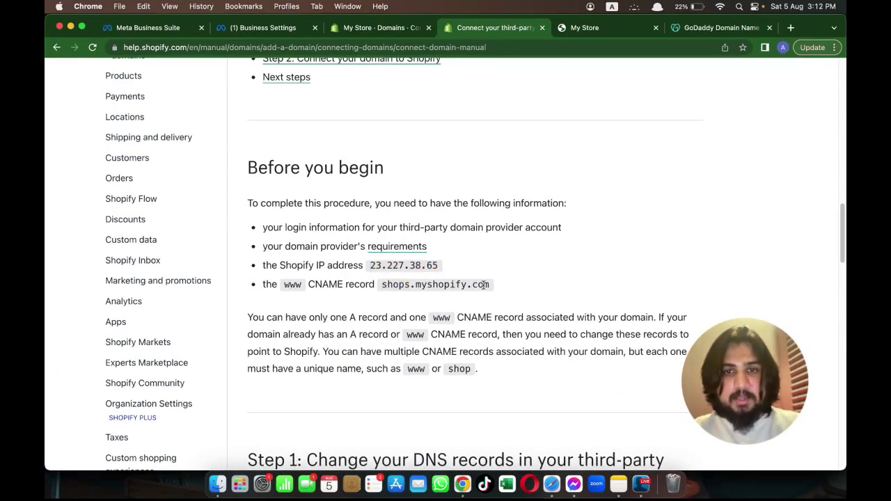
pyautogui.moveTo(491, 287); pyautogui.dragTo(380, 286)
pyautogui.press('super+c')
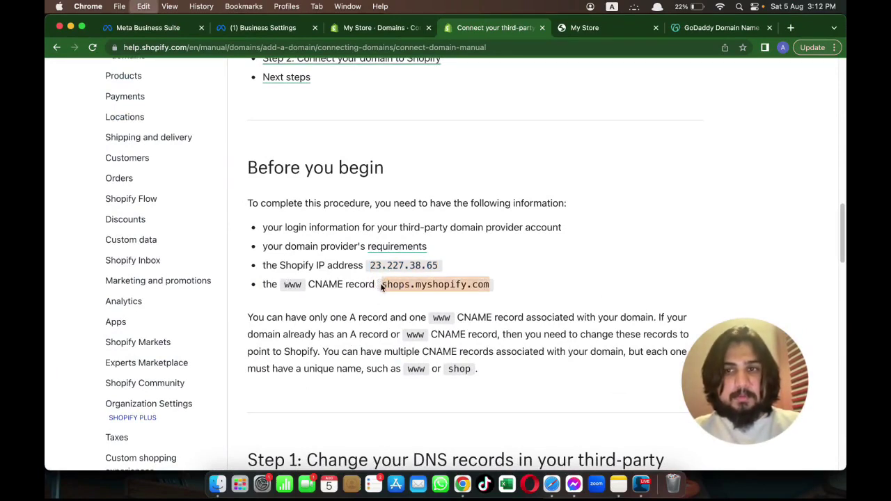
pyautogui.hotkey('ctrl', 'Up')
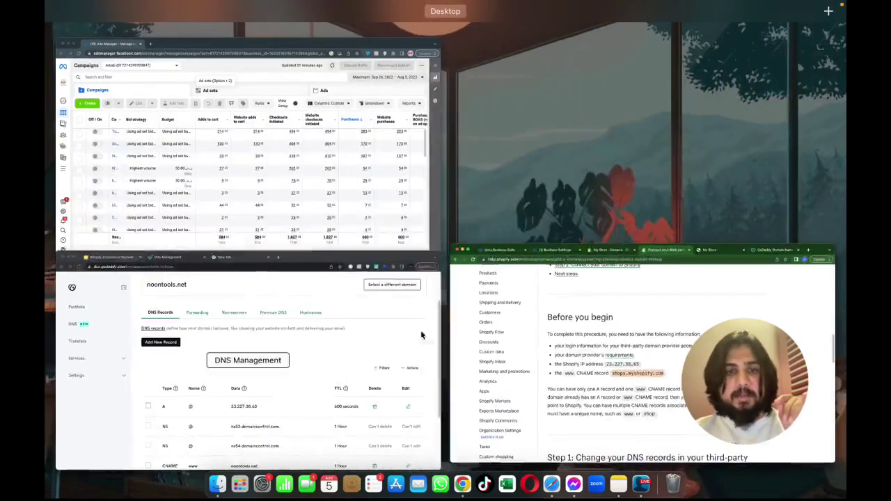
pyautogui.click(456, 365)
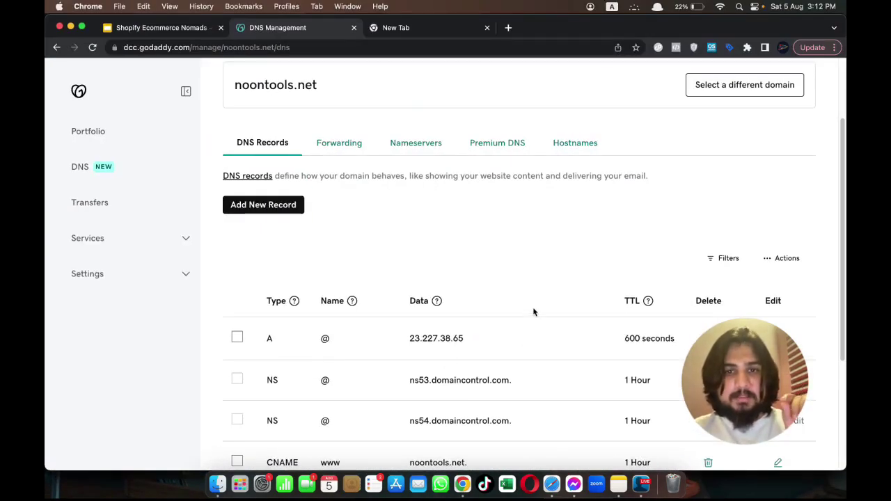
pyautogui.scroll(-1, 533, 275)
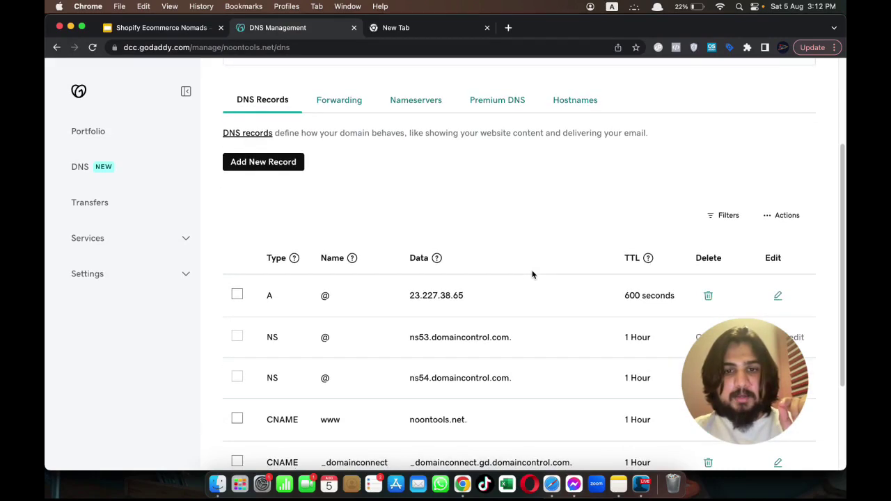
# Step: Try to add and save a new CNAME record named www with the value shops.myshopify.com
pyautogui.click(267, 157)
pyautogui.click(277, 233)
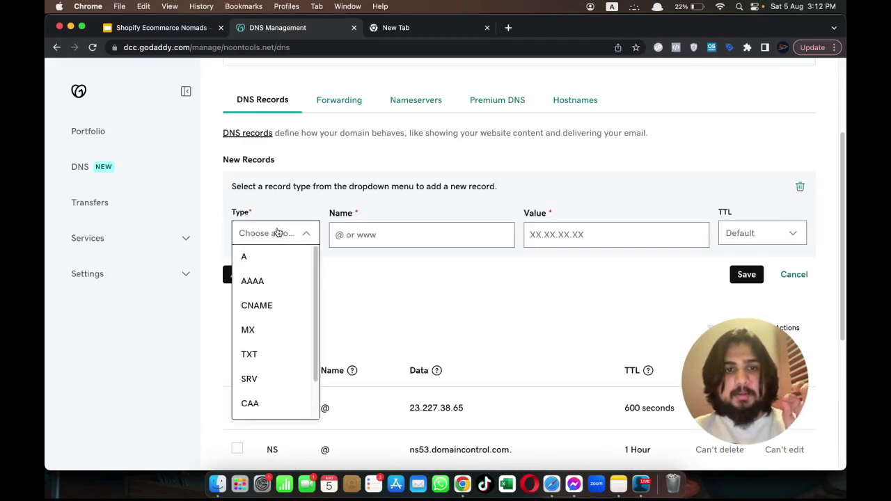
pyautogui.click(277, 314)
pyautogui.click(382, 240)
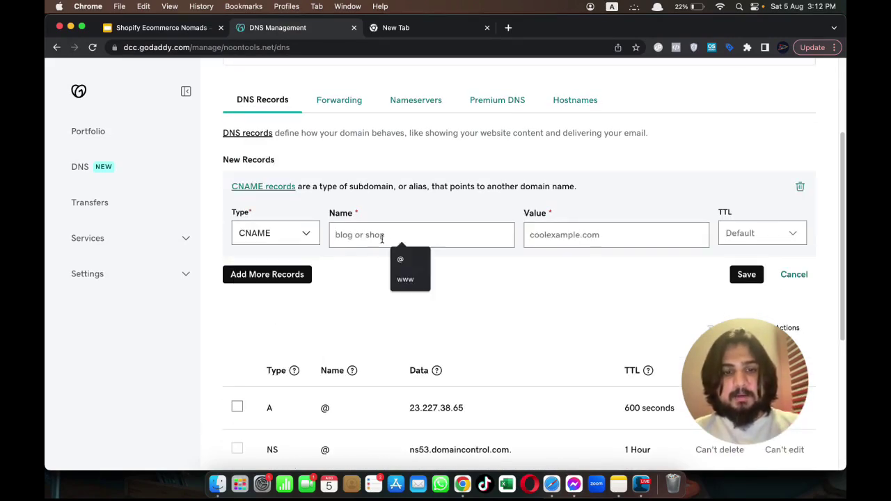
pyautogui.write('www')
pyautogui.click(546, 237)
pyautogui.press('super+v')
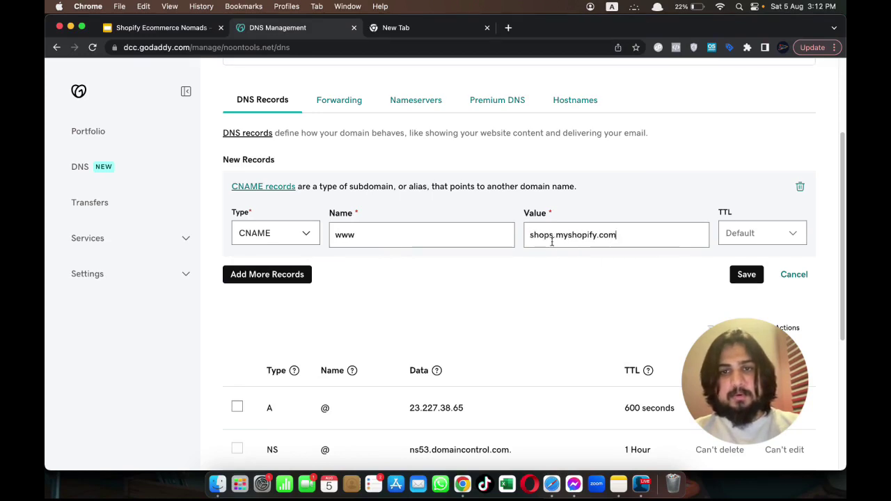
pyautogui.click(743, 275)
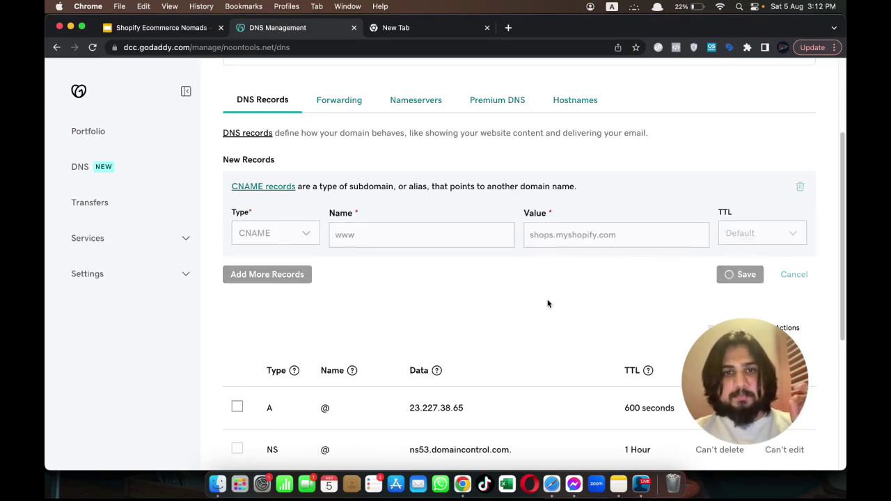
# Step: Examine the existing DNS records of noontools.net for the one conflicting with the new www CNAME record
pyautogui.scroll(-2, 548, 304)
pyautogui.scroll(1, 571, 232)
pyautogui.scroll(1, 569, 232)
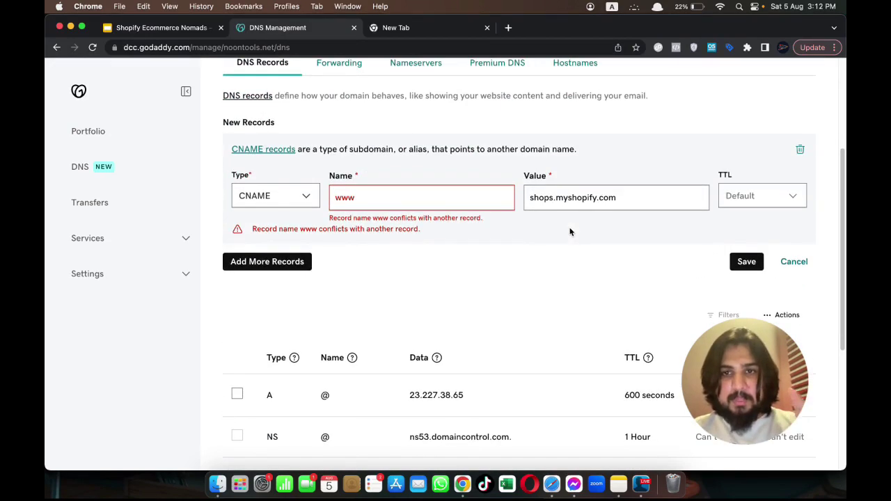
pyautogui.scroll(-3, 569, 232)
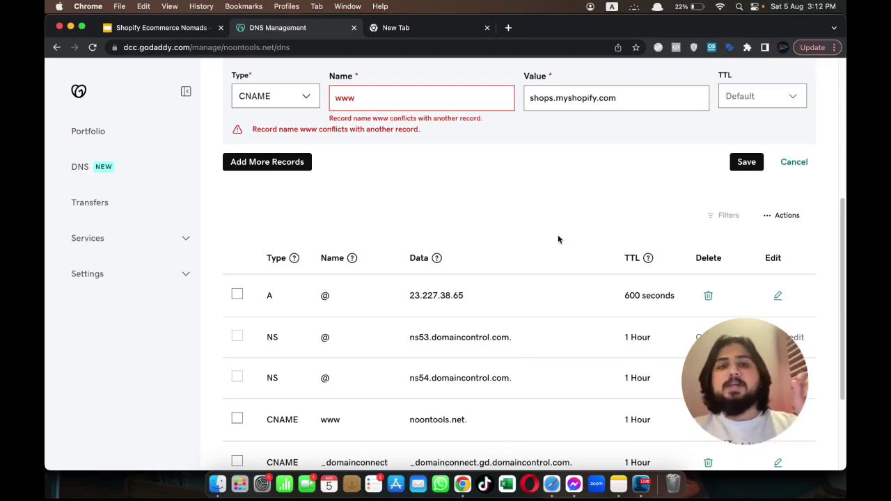
pyautogui.scroll(2, 558, 239)
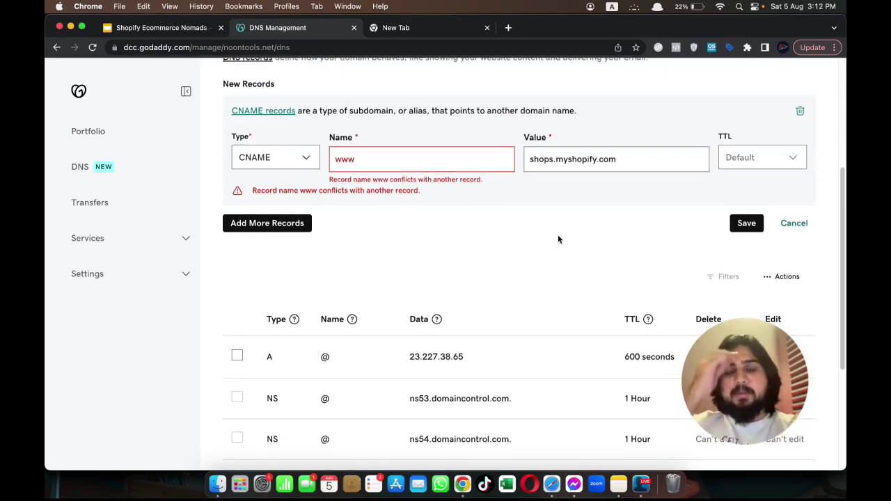
pyautogui.scroll(-3, 557, 239)
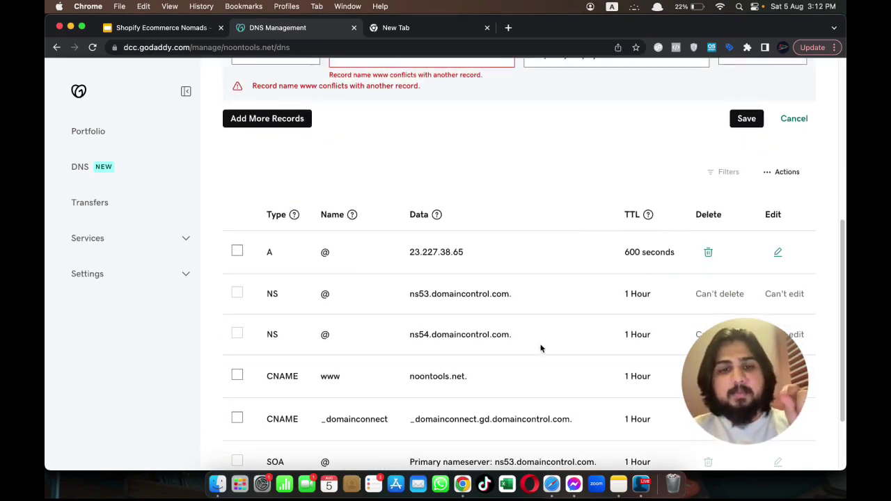
pyautogui.scroll(5, 538, 383)
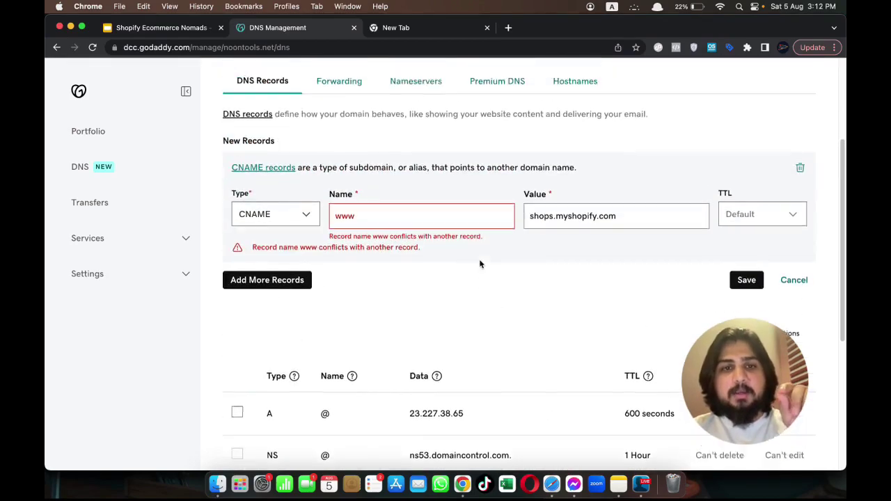
pyautogui.scroll(1, 481, 263)
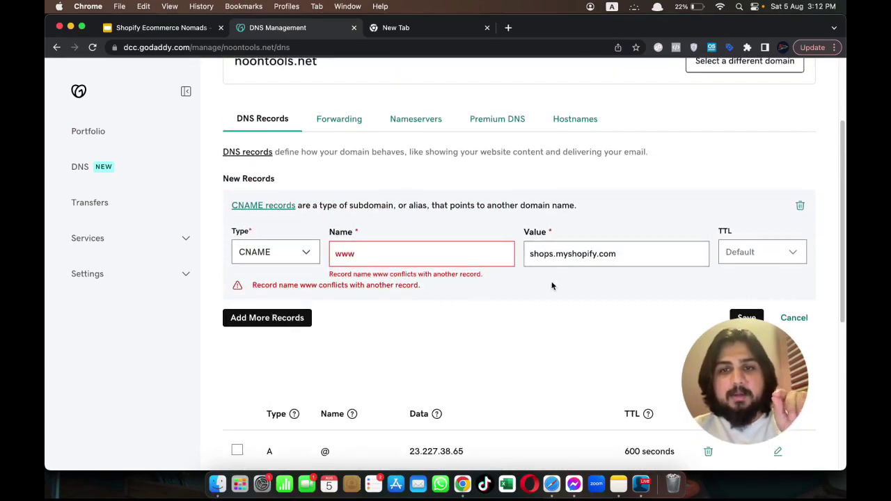
pyautogui.scroll(-6, 552, 285)
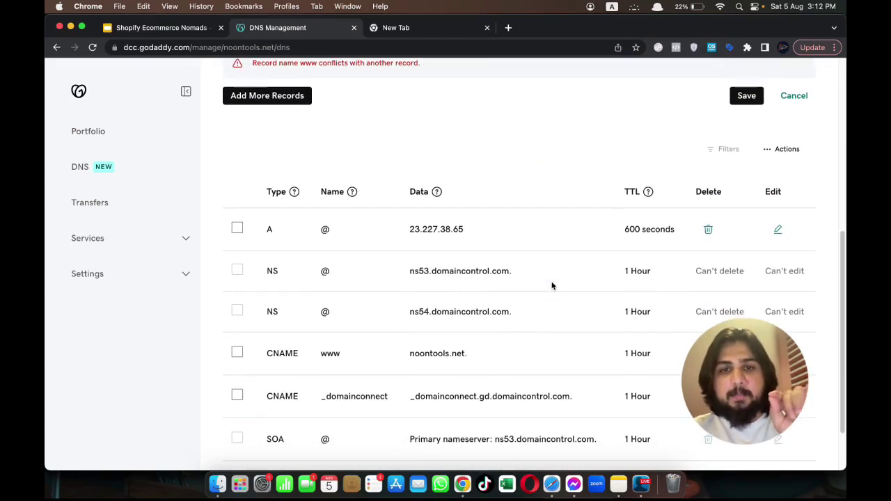
pyautogui.scroll(-1, 551, 285)
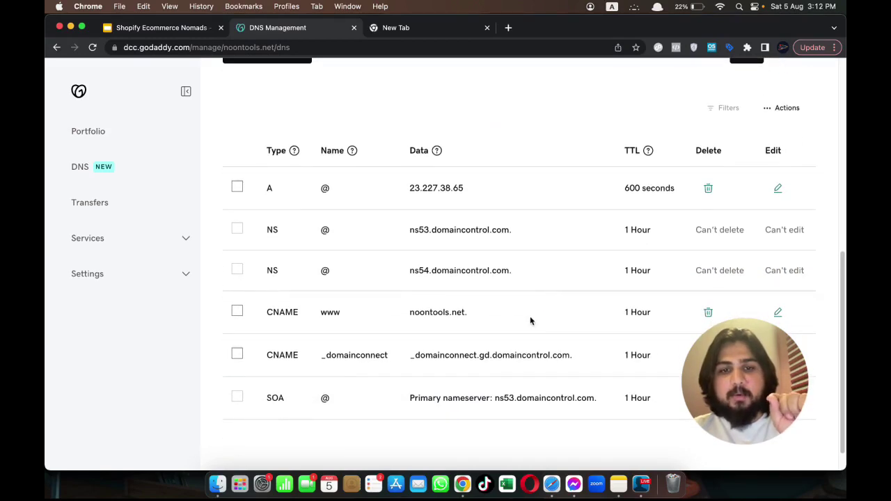
pyautogui.scroll(4, 642, 309)
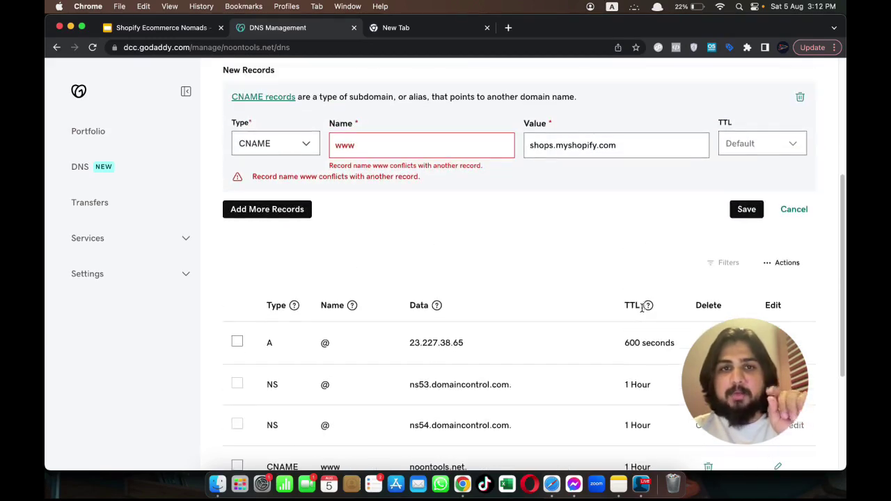
# Step: Change the value of the existing www CNAME record to shops.myshopify.com and save it
pyautogui.scroll(-5, 569, 285)
pyautogui.scroll(1, 550, 319)
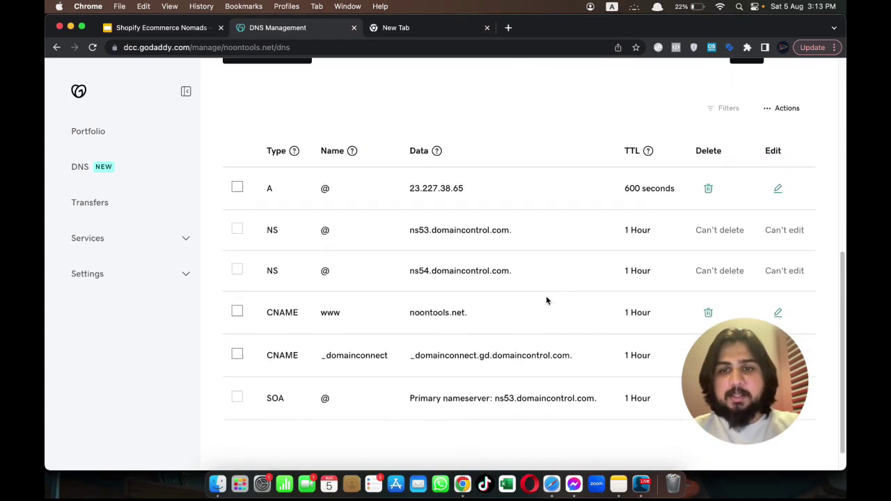
pyautogui.click(779, 312)
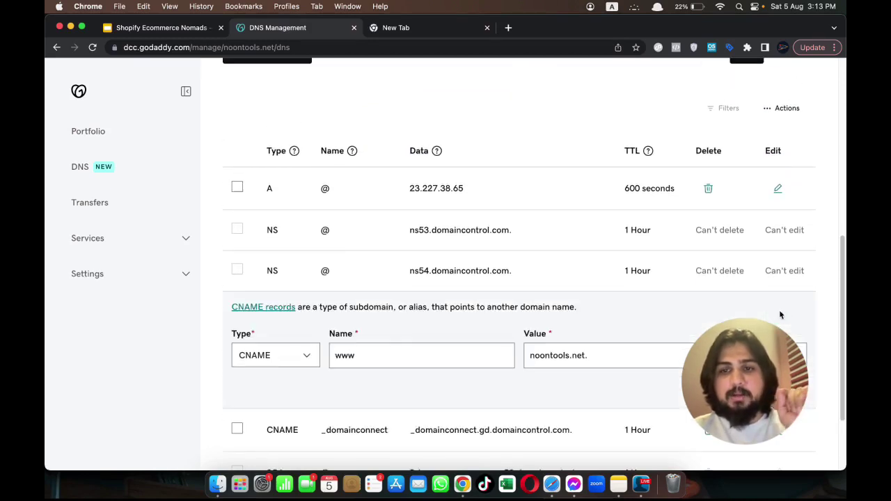
pyautogui.tripleClick(617, 355)
pyautogui.write('shops.myshopify.com')
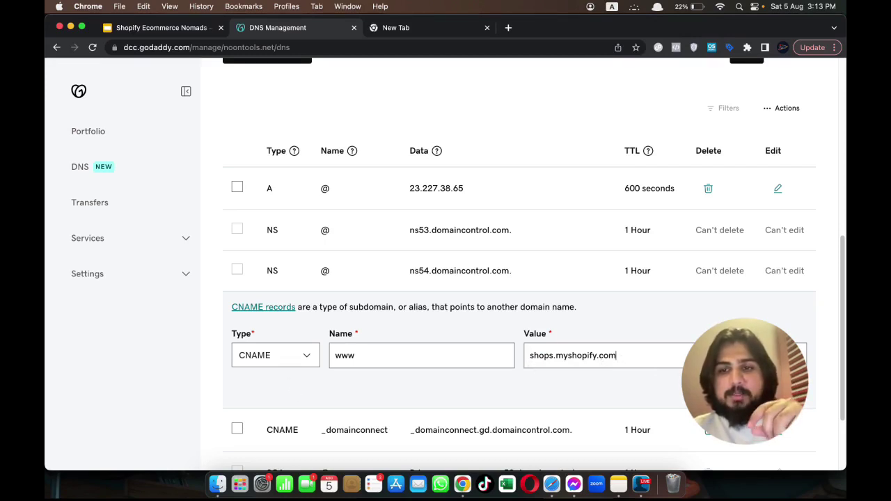
pyautogui.press('Return')
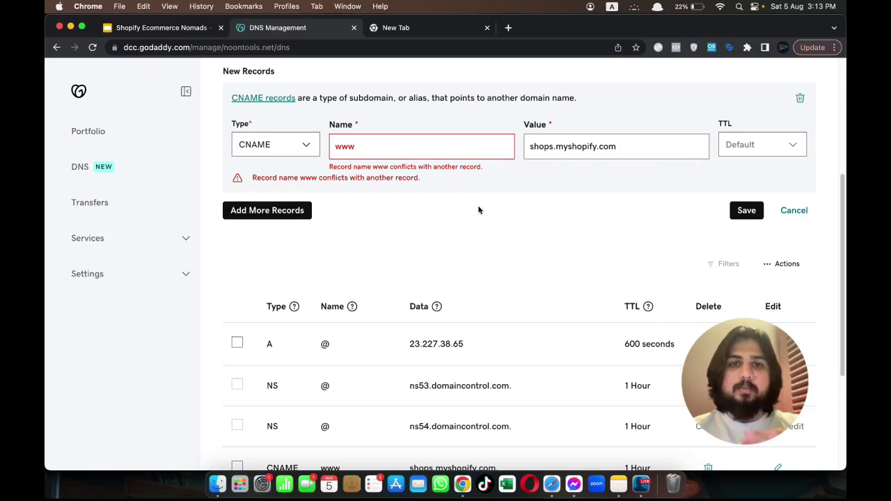
pyautogui.scroll(2, 477, 248)
pyautogui.scroll(-3, 477, 247)
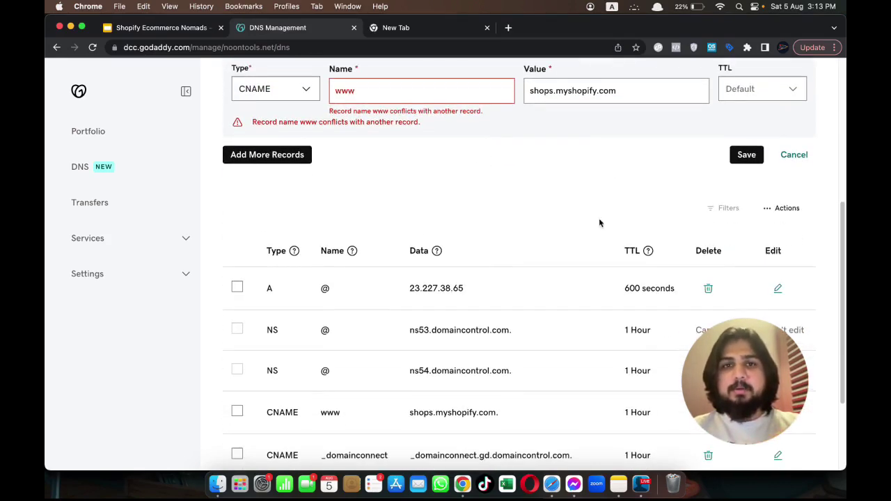
# Step: Switch to the Shopify admin window and verify the connection of the domain noontools.net
pyautogui.hotkey('ctrl', 'Up')
pyautogui.click(346, 325)
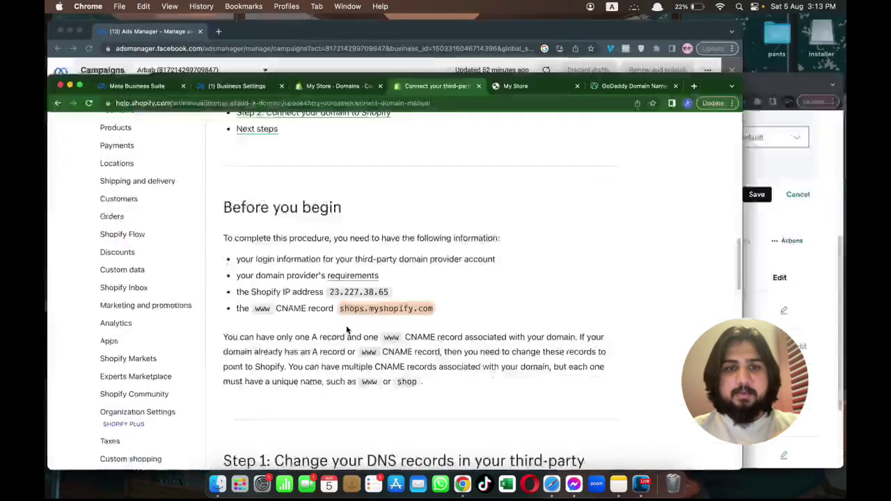
pyautogui.click(390, 28)
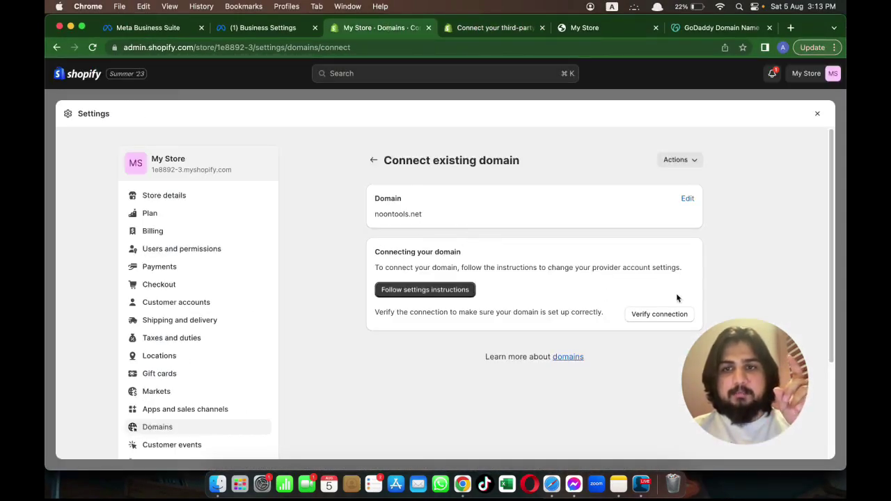
pyautogui.click(680, 313)
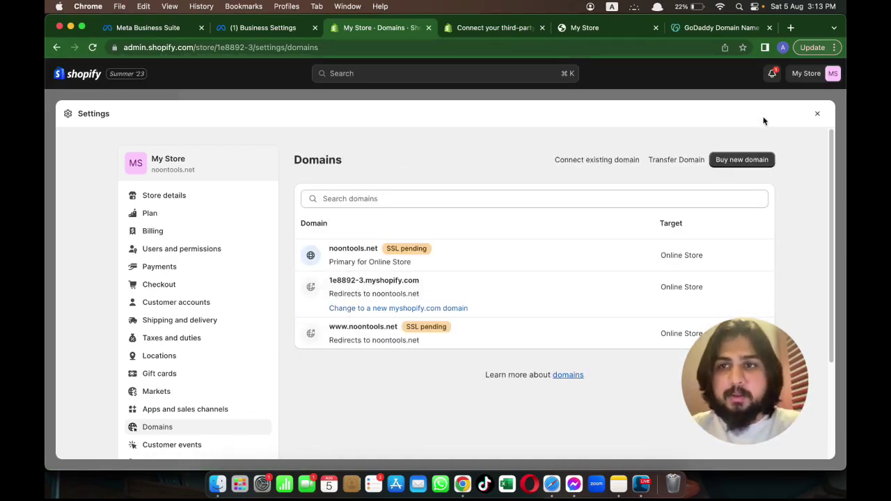
# Step: View the browser's site security information, dismiss it and open the details of the noontools.net domain
pyautogui.click(113, 49)
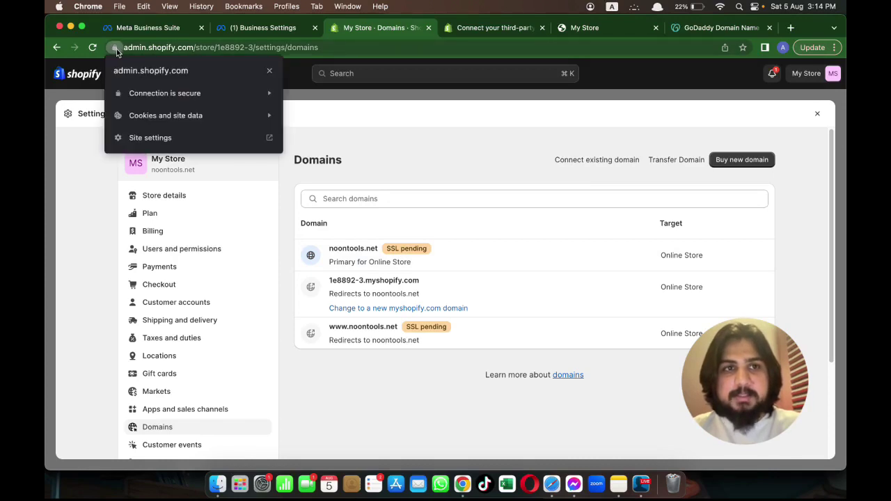
pyautogui.click(341, 47)
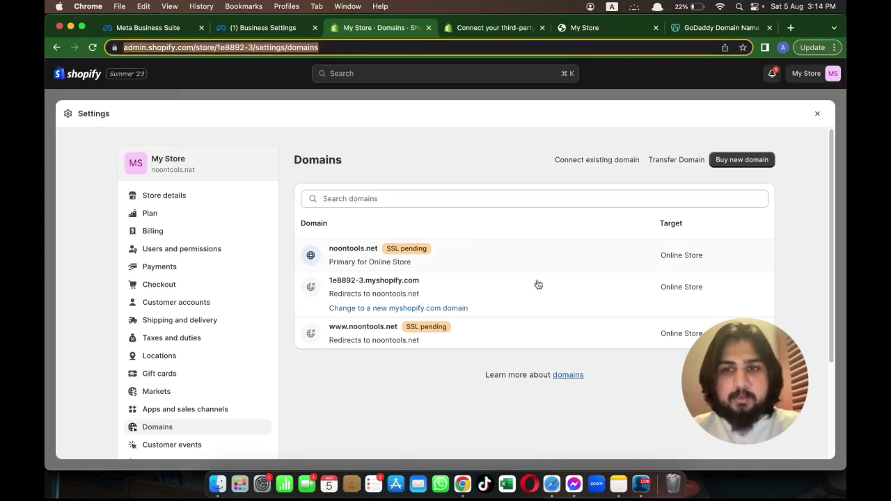
pyautogui.click(606, 401)
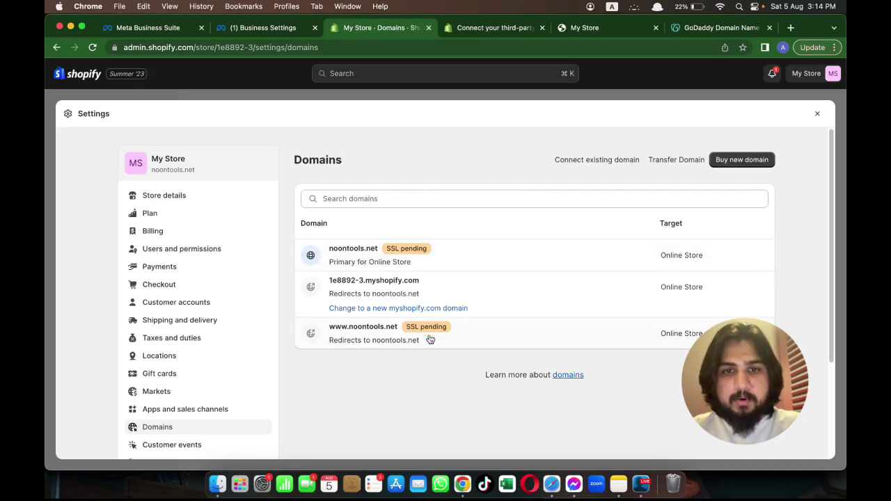
pyautogui.click(510, 269)
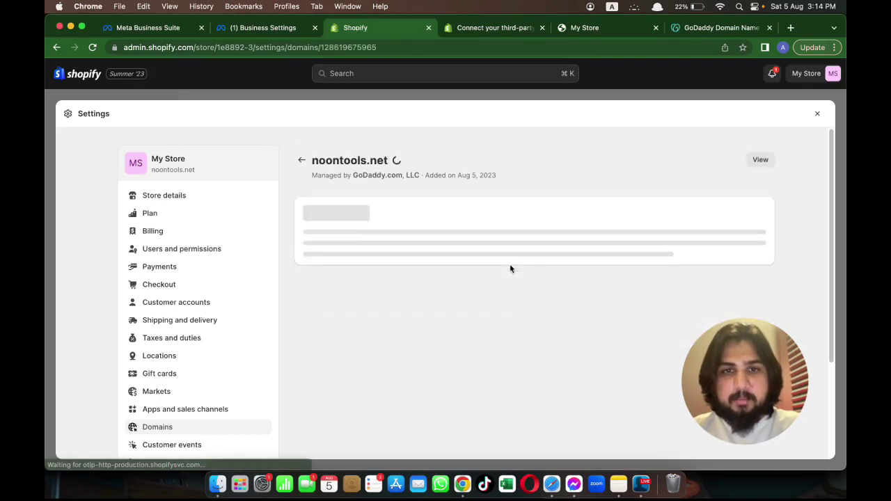
# Step: Load noontools.net in a new browser tab to check the storefront
pyautogui.click(790, 27)
pyautogui.write('noonto')
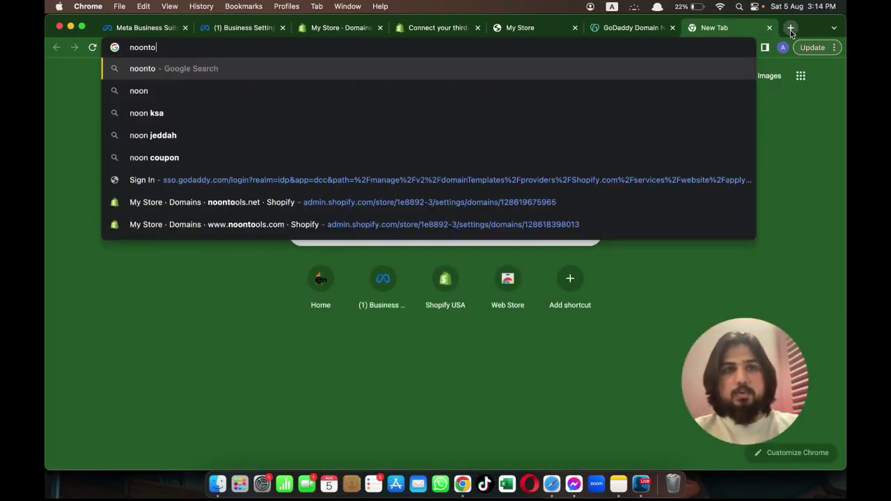
pyautogui.write('ols.net')
pyautogui.press('Return')
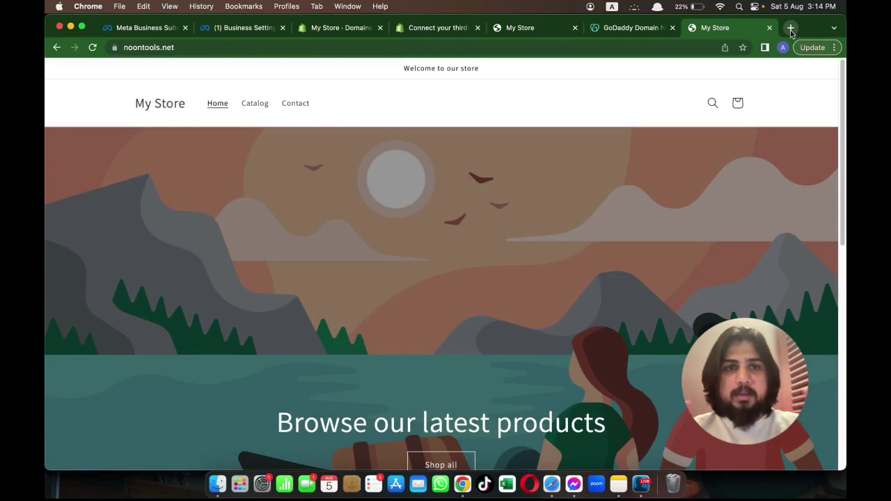
# Step: Return to the Shopify admin, leave the domain details, reopen the store settings and highlight the domain under the store name
pyautogui.click(632, 29)
pyautogui.click(537, 28)
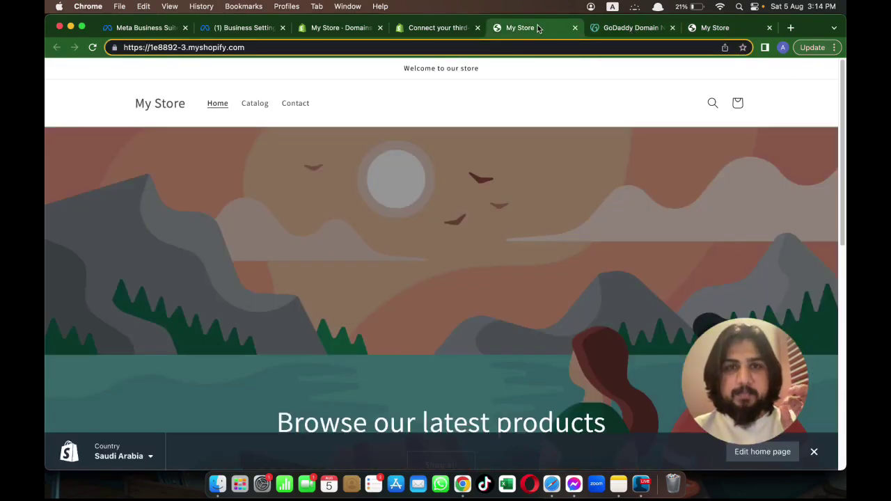
pyautogui.click(456, 28)
pyautogui.click(347, 28)
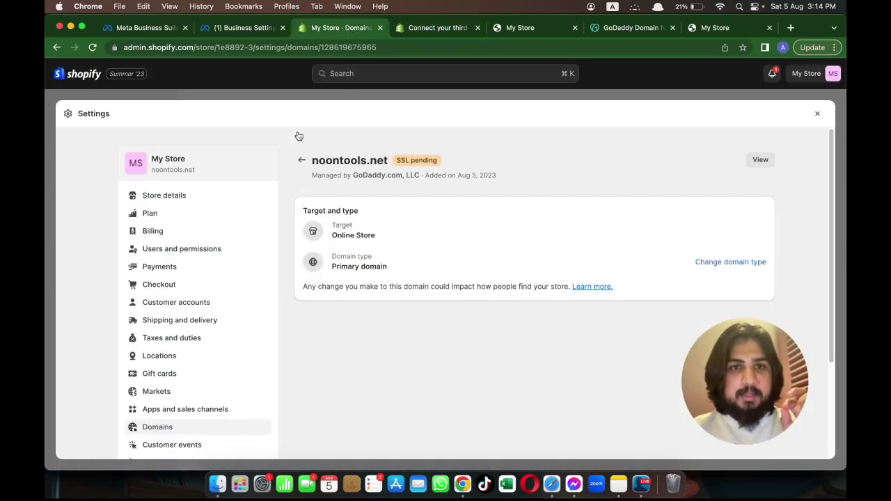
pyautogui.click(818, 115)
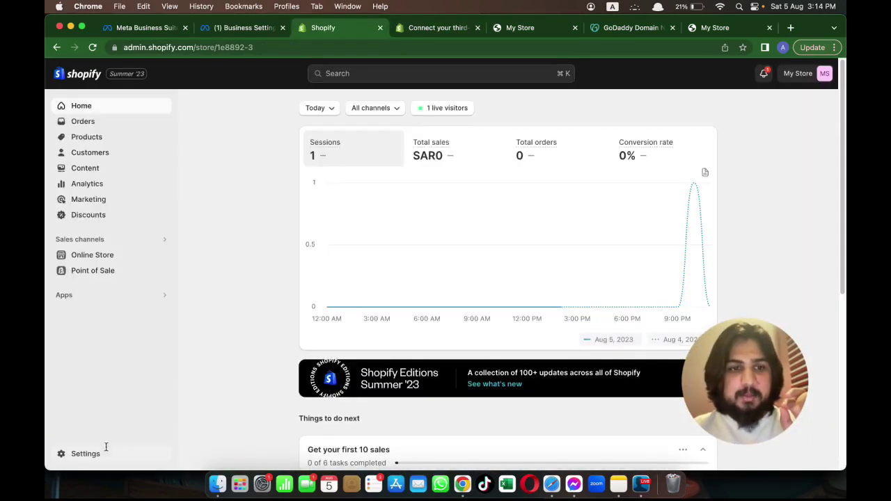
pyautogui.click(104, 452)
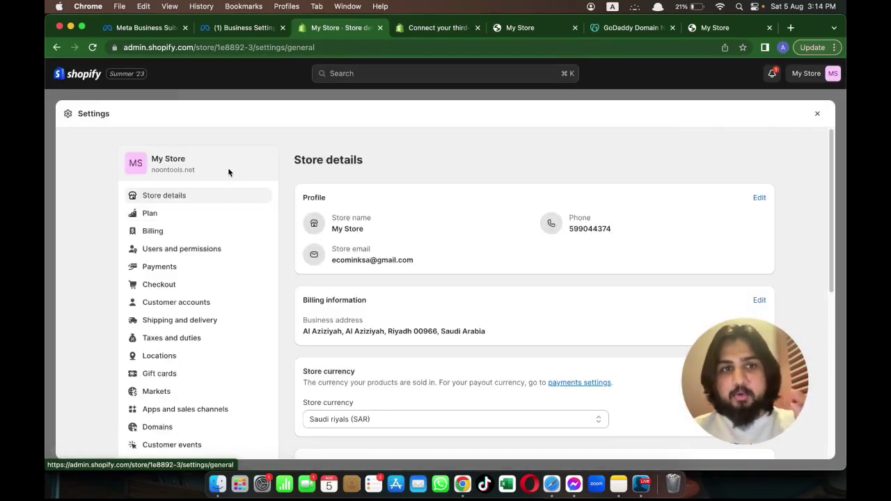
pyautogui.moveTo(228, 168); pyautogui.dragTo(148, 173)
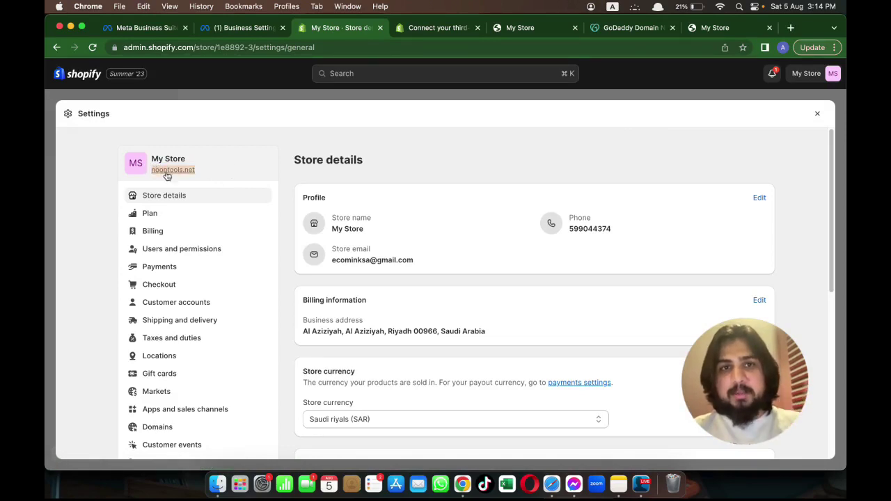
# Step: Compare the storefront's myshopify.com address with the domain shown under the store name in the settings
pyautogui.click(528, 27)
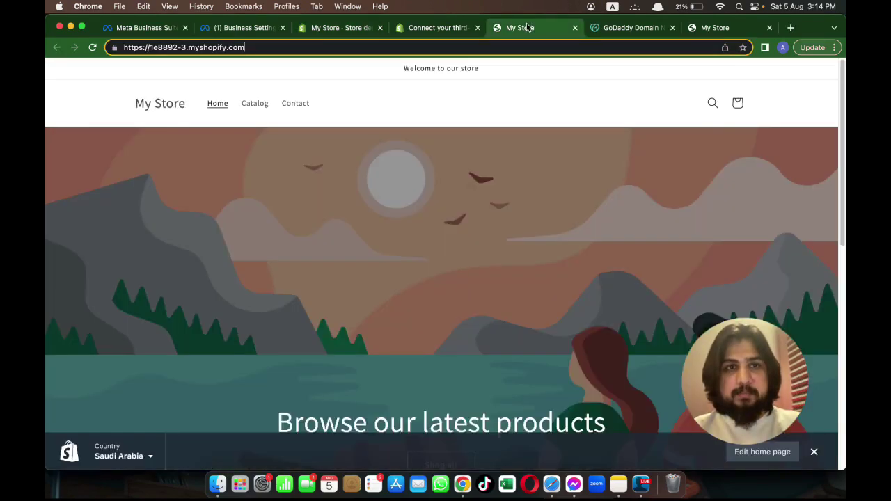
pyautogui.doubleClick(169, 47)
pyautogui.click(341, 28)
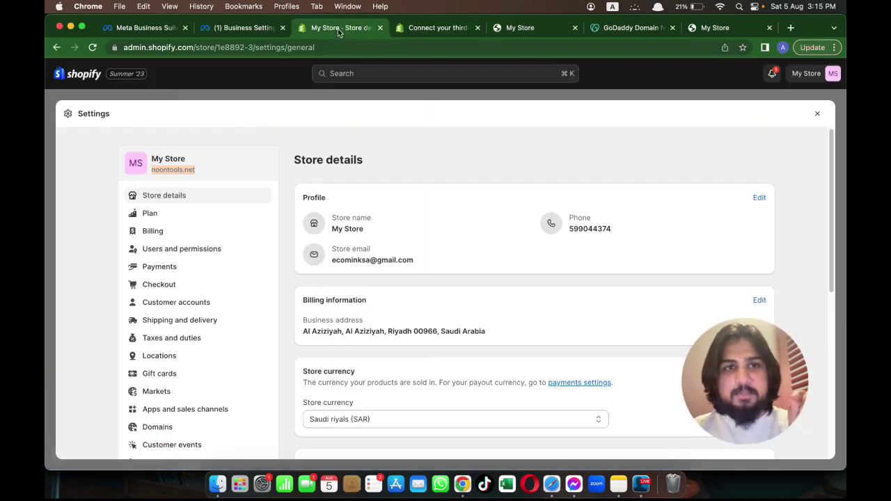
pyautogui.moveTo(201, 175); pyautogui.dragTo(150, 172)
pyautogui.click(221, 173)
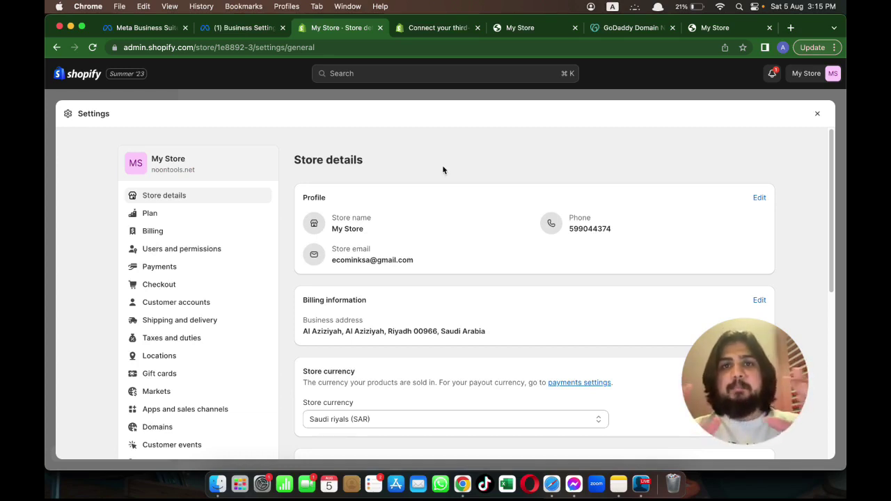
# Step: Load noontools.net in the tab that has the storefront open under its myshopify.com address
pyautogui.click(534, 31)
pyautogui.click(457, 54)
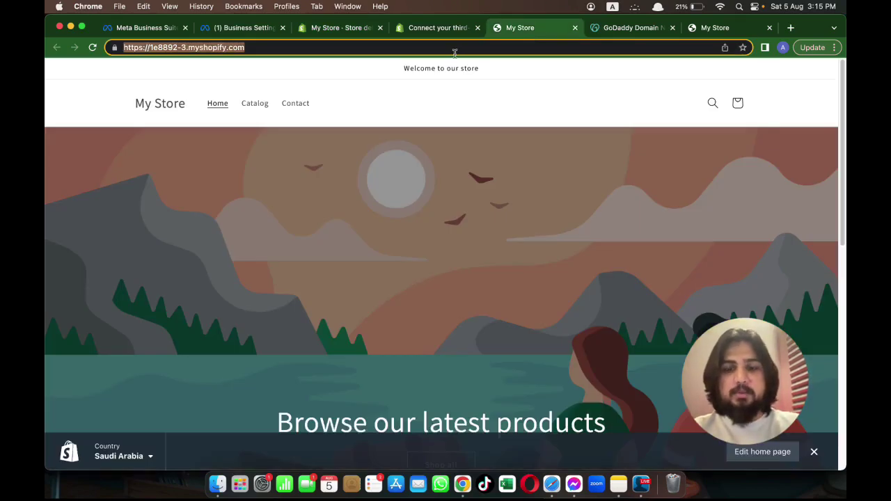
pyautogui.write('noon')
pyautogui.press('Return')
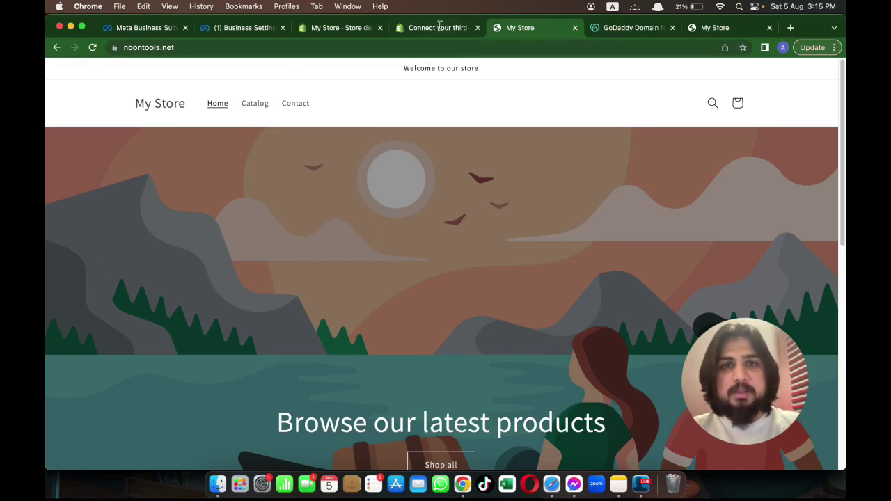
# Step: Return to the Shopify admin and close the store settings
pyautogui.click(439, 28)
pyautogui.click(361, 29)
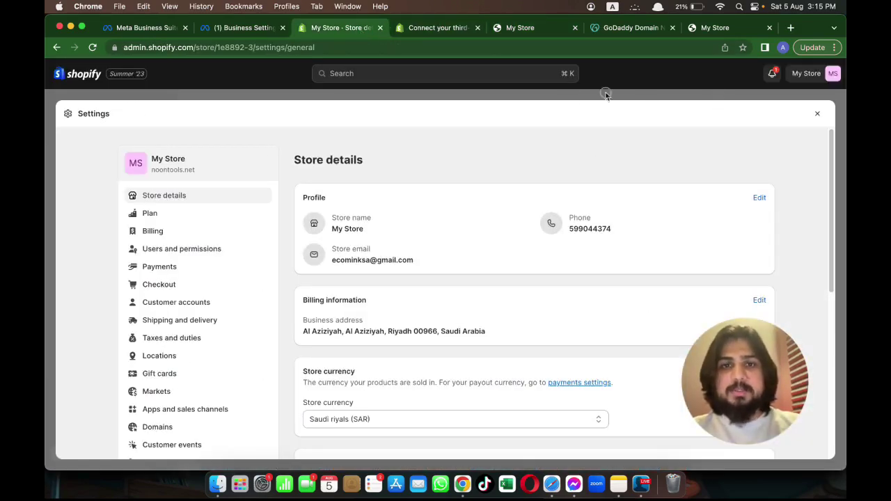
pyautogui.click(817, 113)
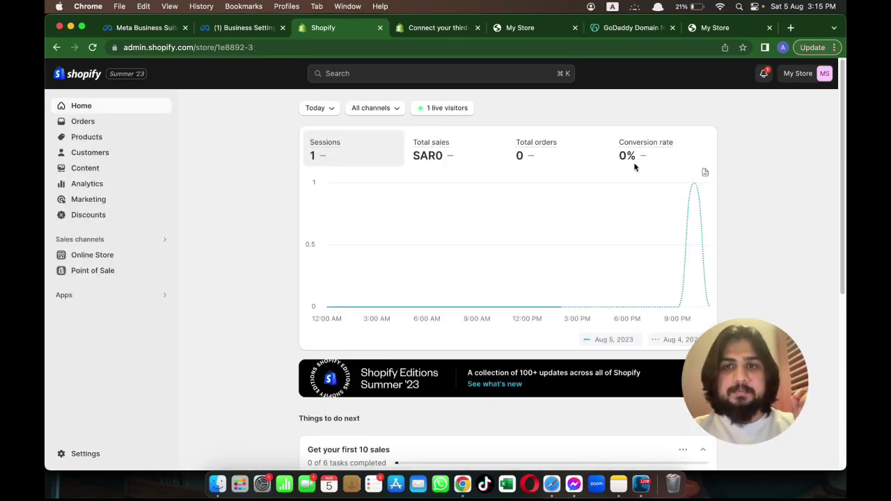